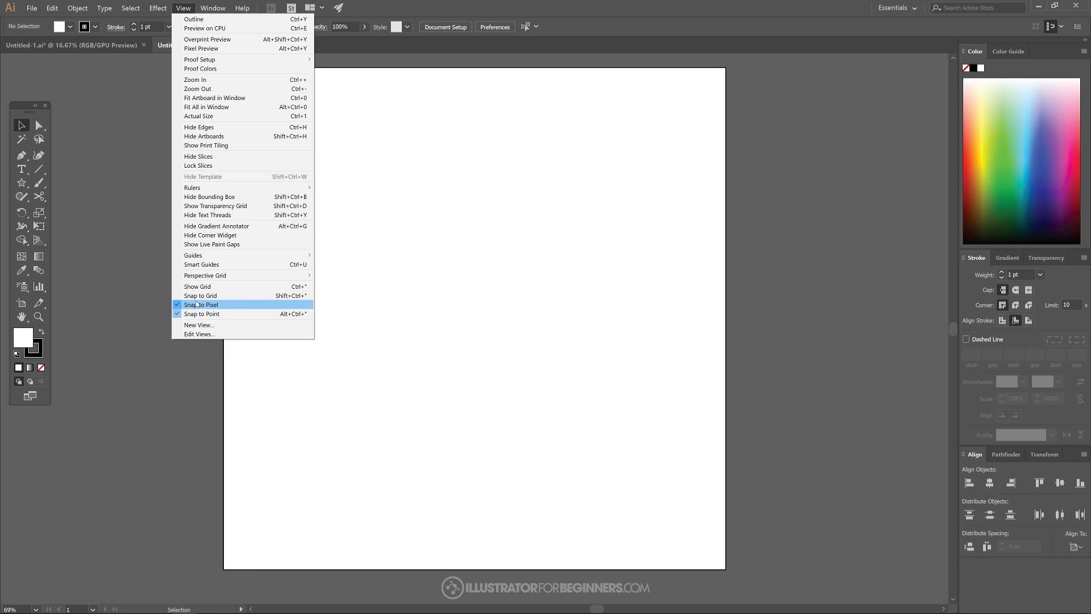
Turn off Snap to Pixel for the document
click(195, 305)
click(183, 8)
click(187, 9)
click(184, 8)
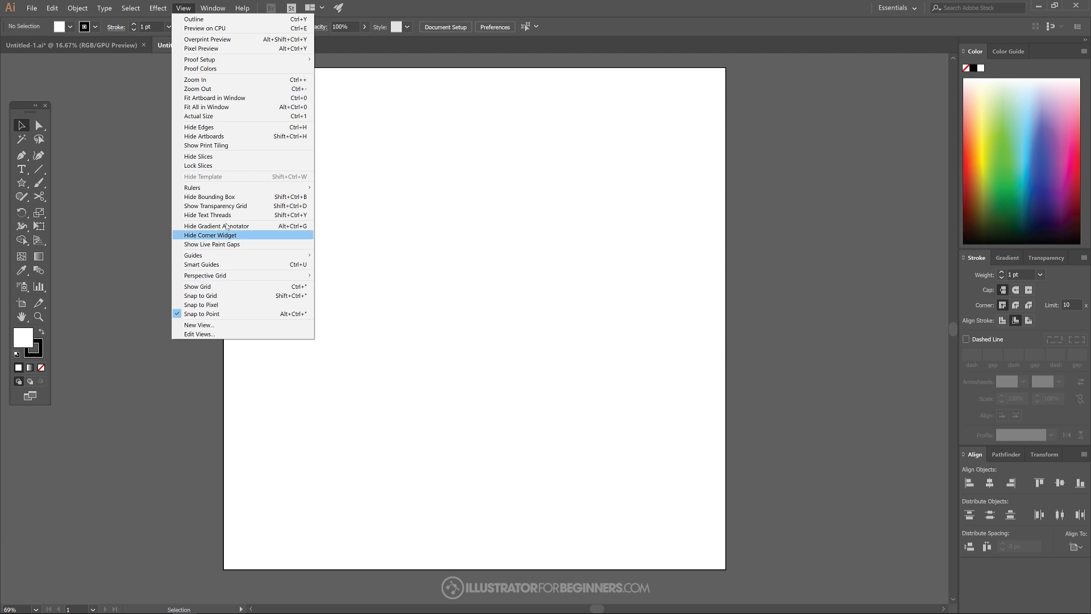
click(187, 7)
click(213, 8)
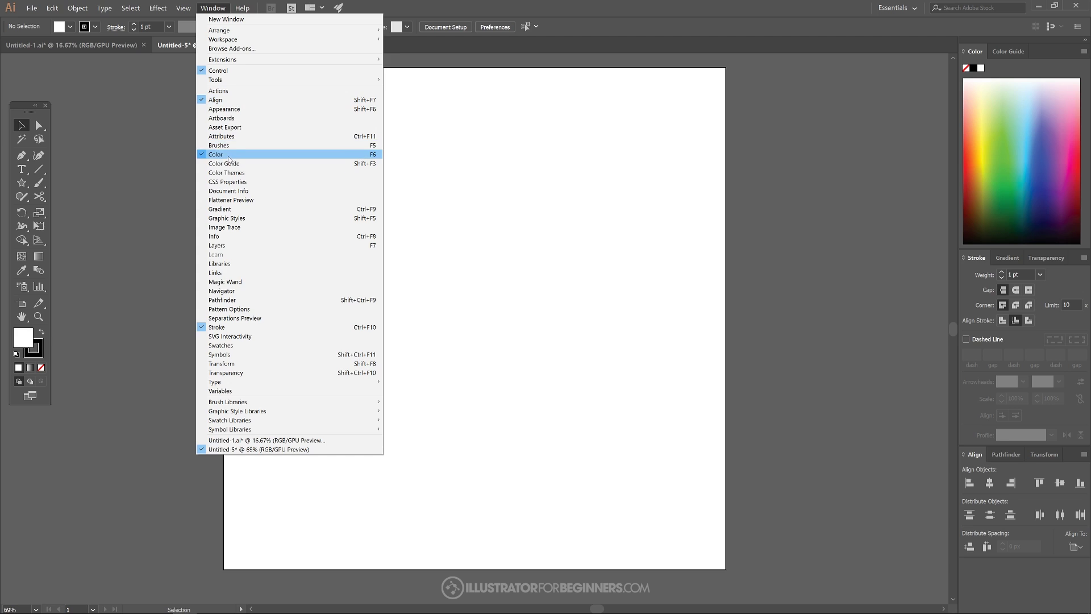
click(213, 8)
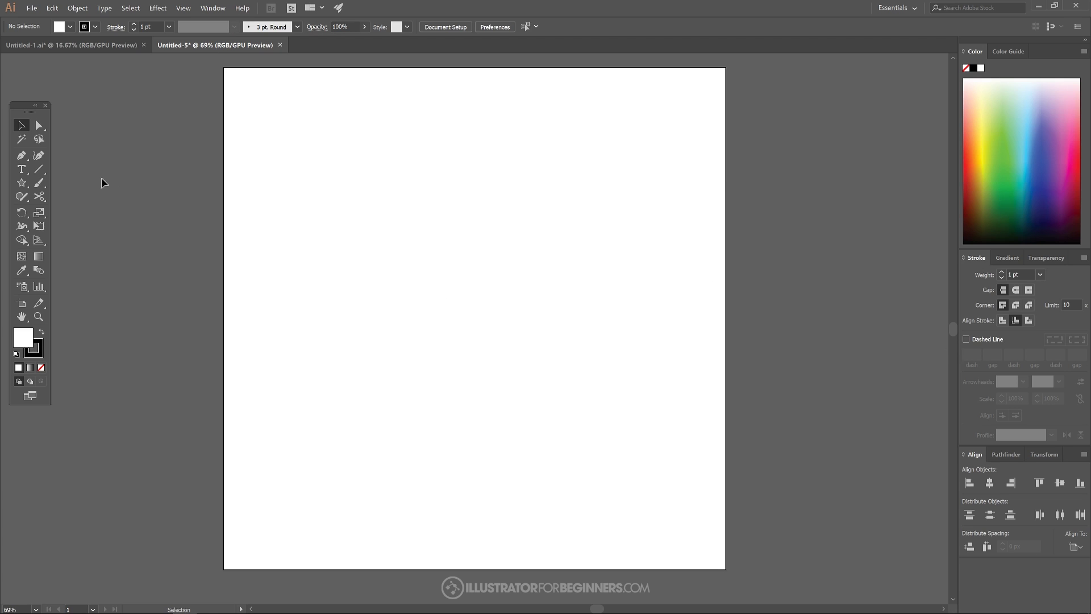
Draw an upright triangle about 418 px wide and 362 px high with the Star tool by reducing its points
click(22, 183)
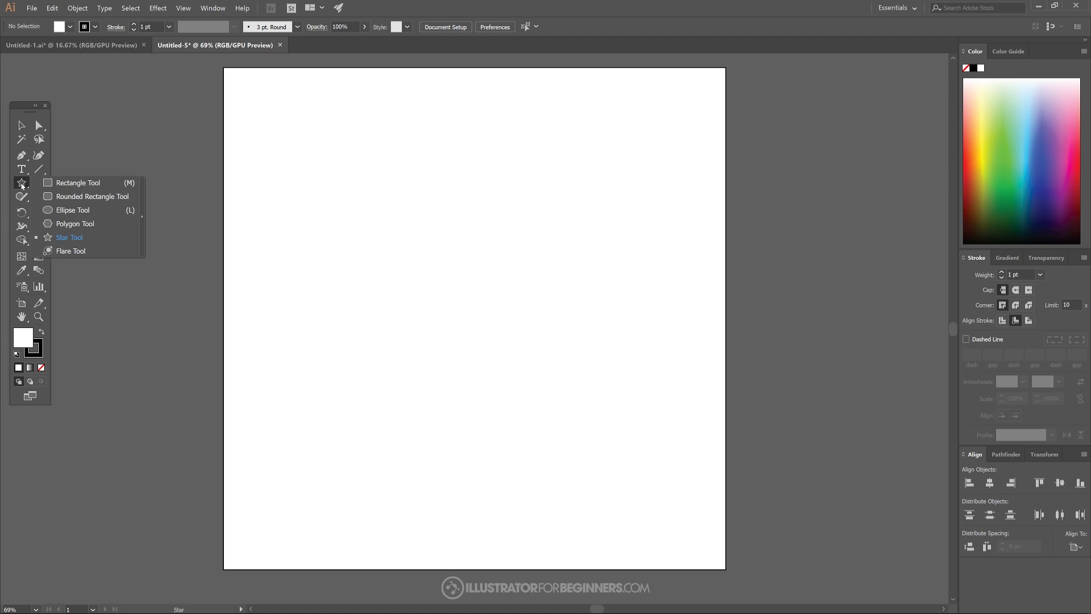
click(63, 239)
drag(24, 186, 58, 237)
drag(452, 282, 523, 320)
key(Down)
key(Down)
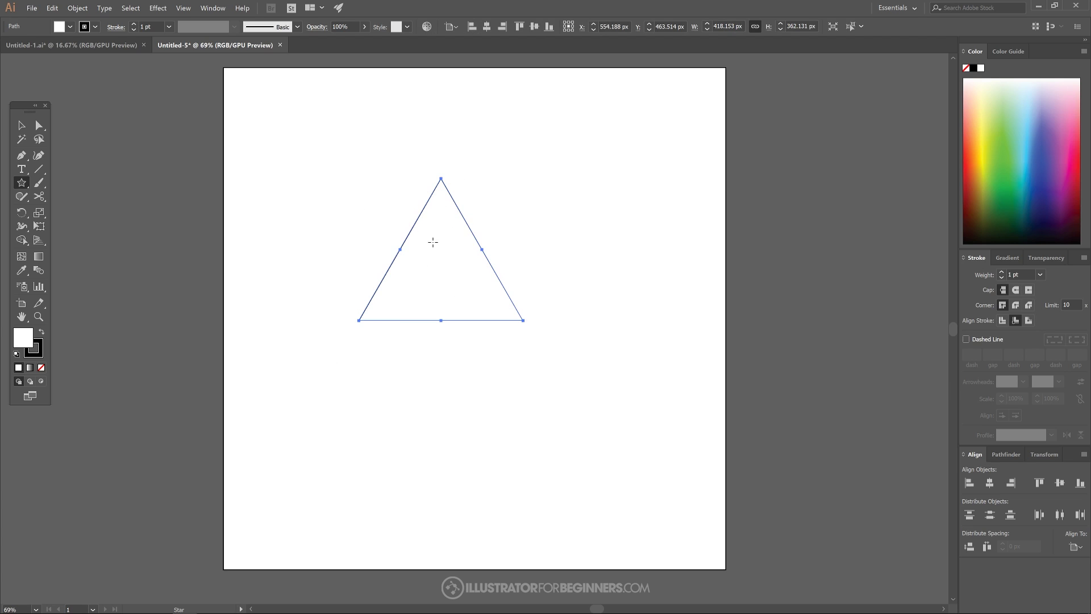
Give the triangle a black fill with no stroke and set its opacity to 51%
click(41, 334)
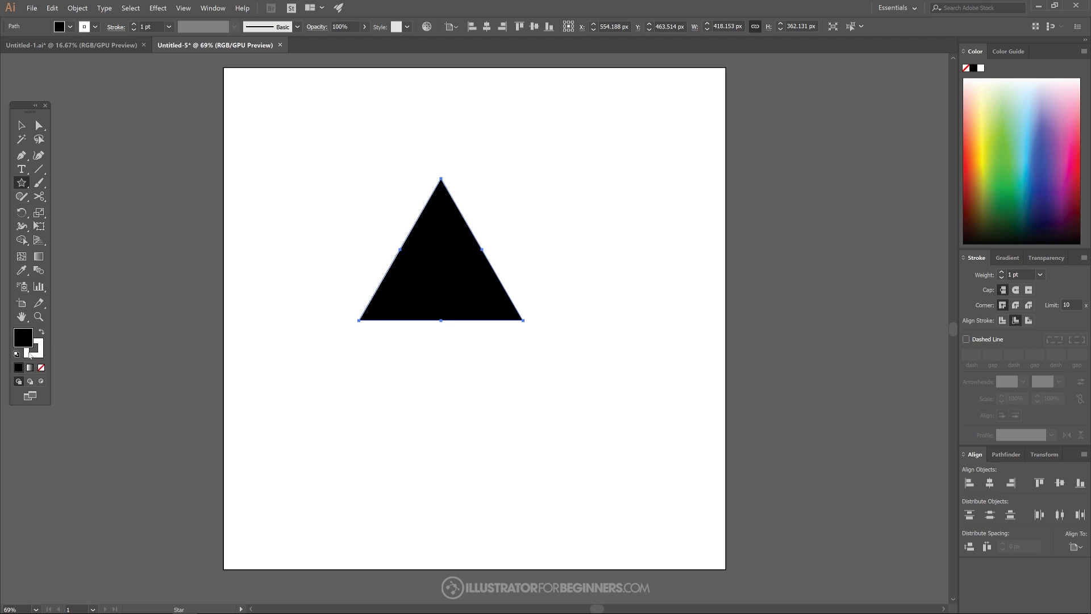
click(94, 27)
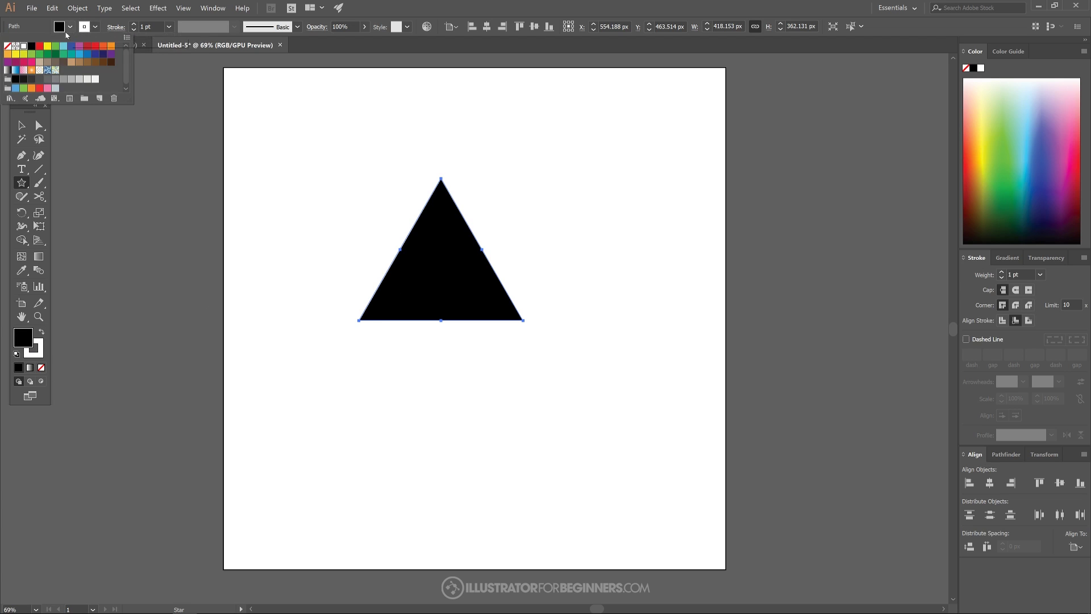
click(7, 46)
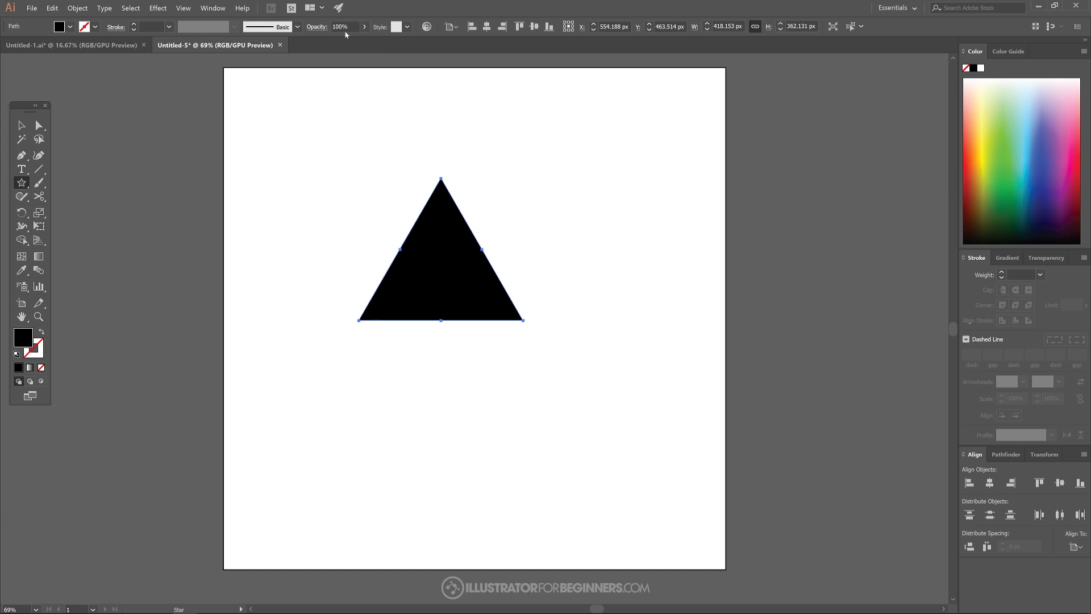
click(364, 27)
mouse_move(364, 42)
mouse_down()
mouse_move(328, 42)
mouse_move(343, 41)
mouse_up()
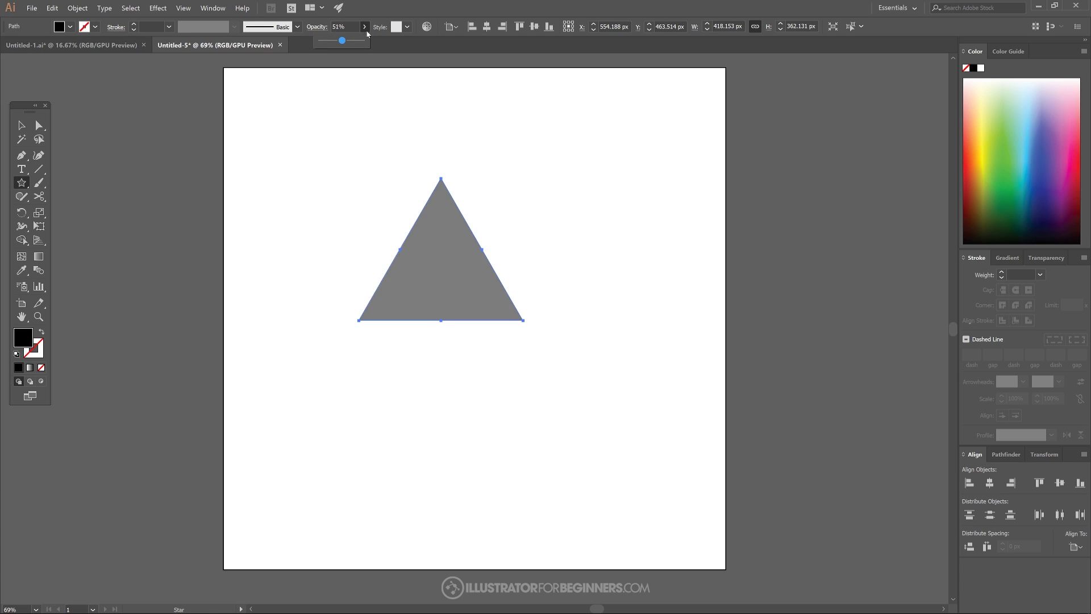
click(365, 27)
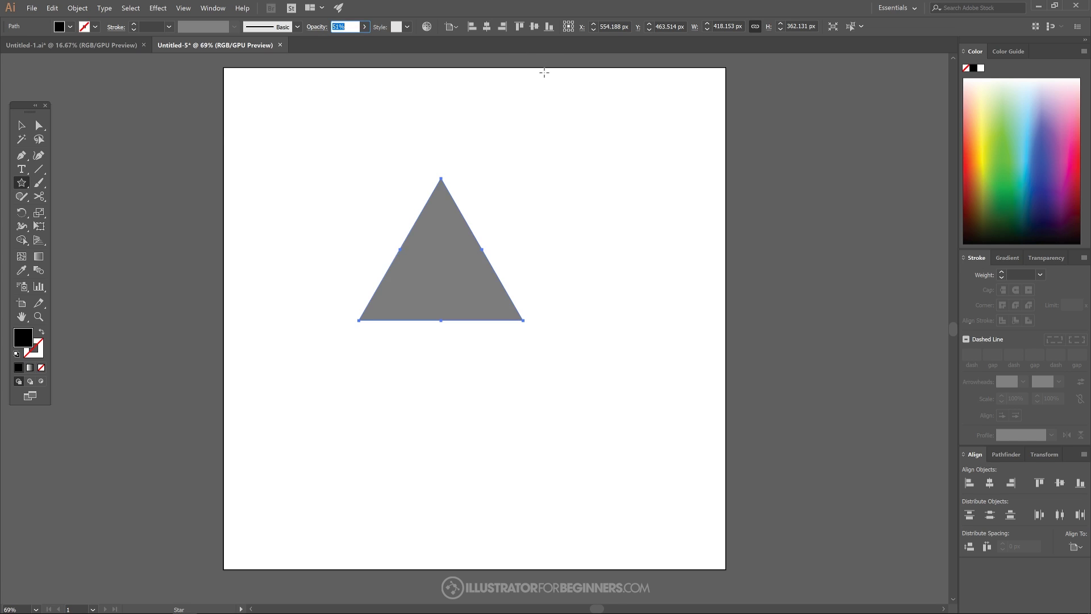
Center the triangle horizontally and vertically on the artboard using Align to Artboard
click(21, 124)
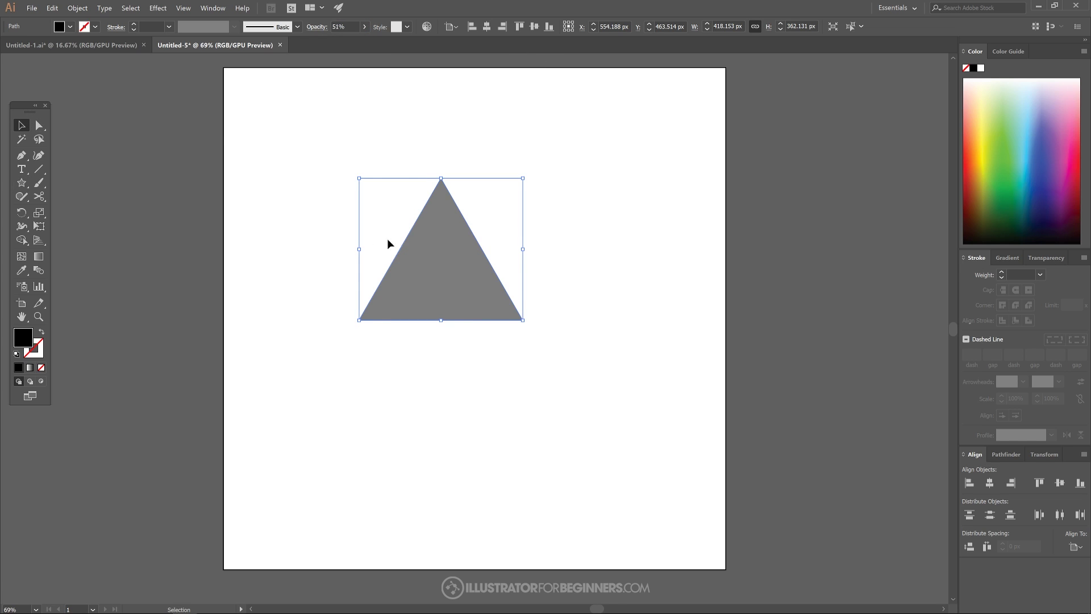
drag(445, 254, 459, 289)
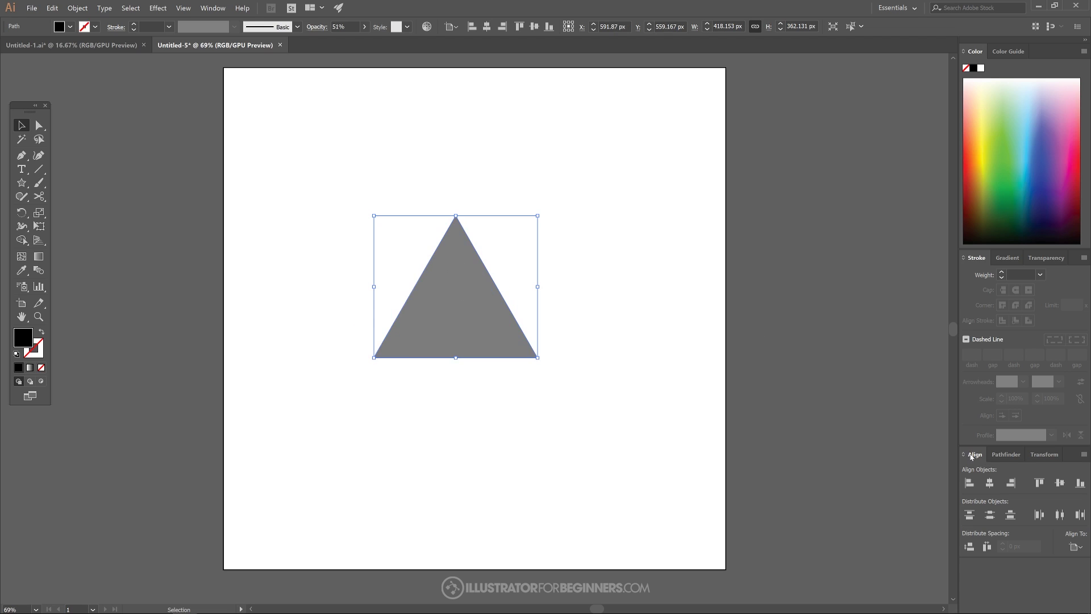
click(1078, 549)
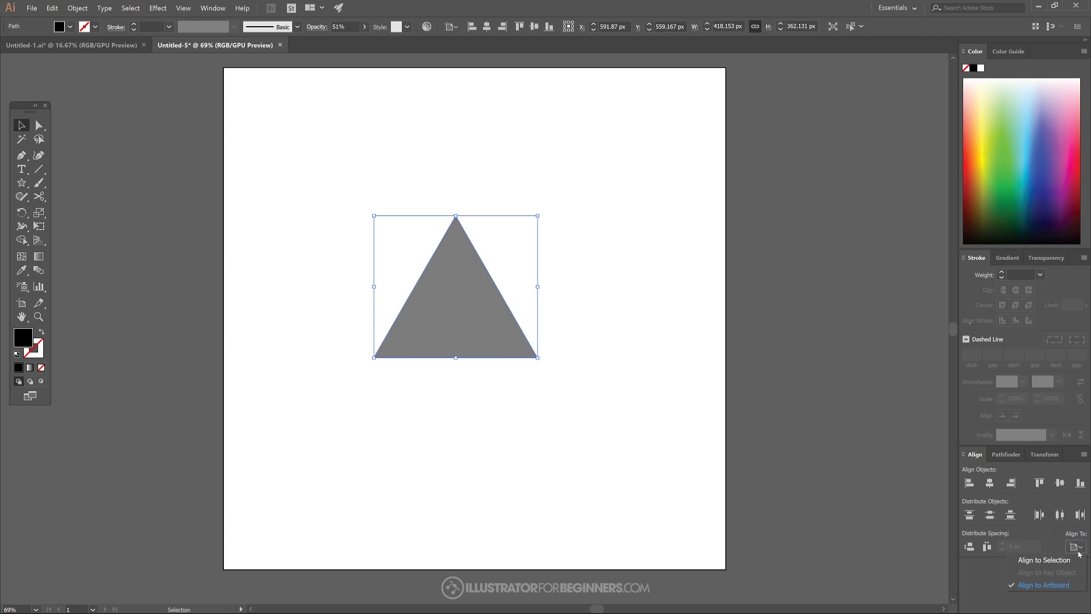
click(1037, 585)
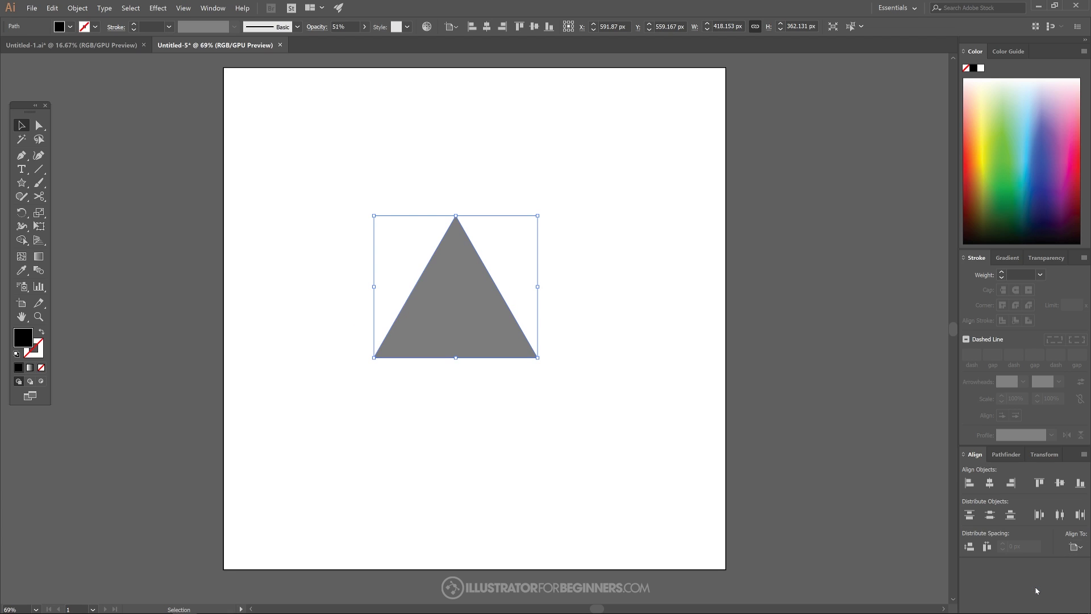
click(990, 483)
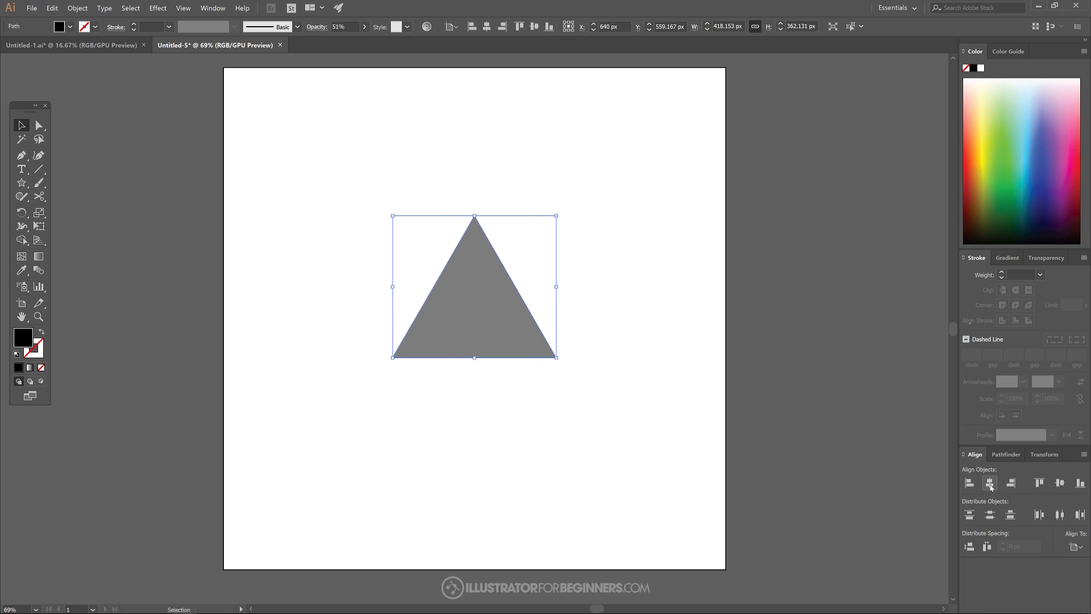
click(1059, 483)
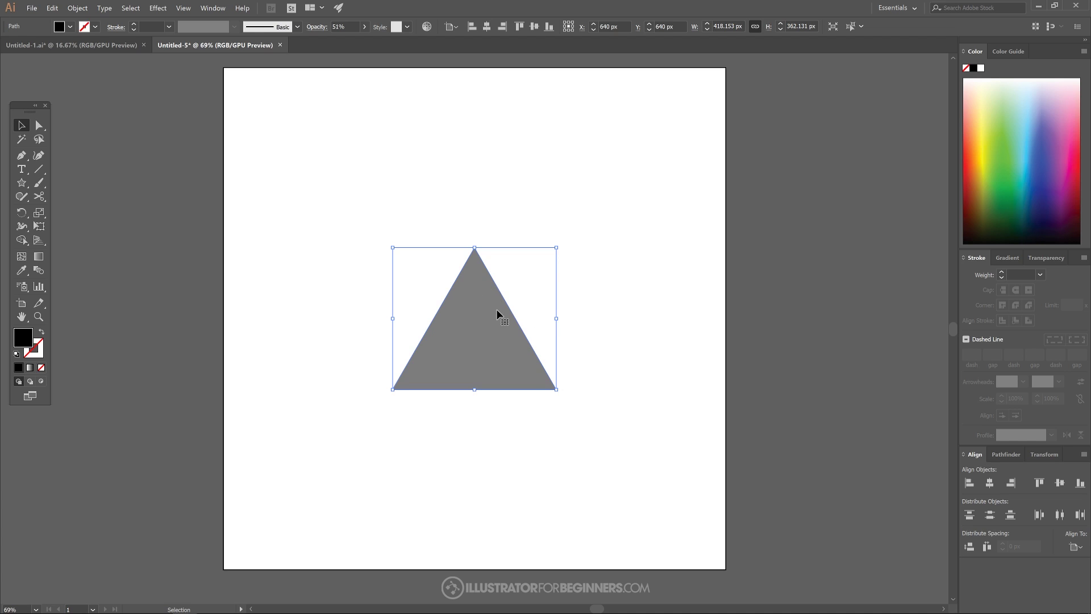
Duplicate the triangle with a horizontal offset of about 45 px to the right, overlapping the original
drag(458, 317, 475, 315)
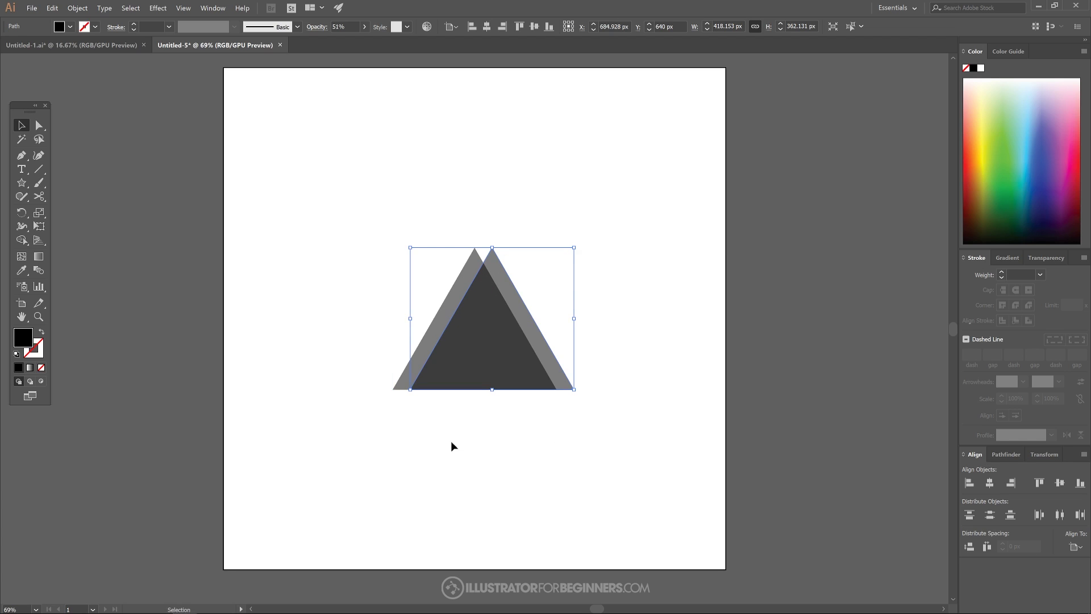
scroll(477, 350, up, 1)
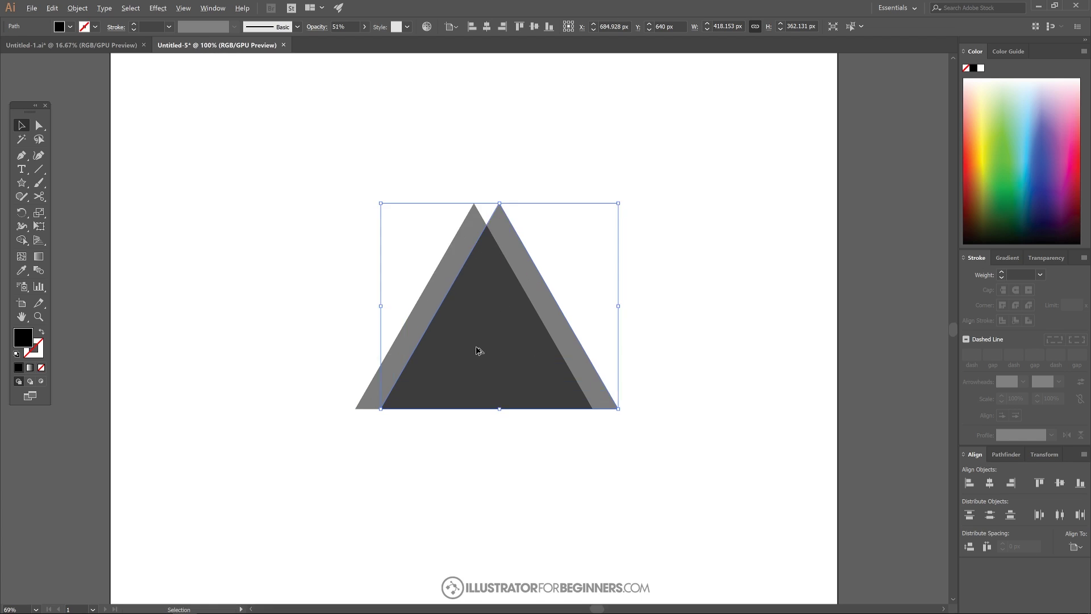
scroll(476, 350, up, 2)
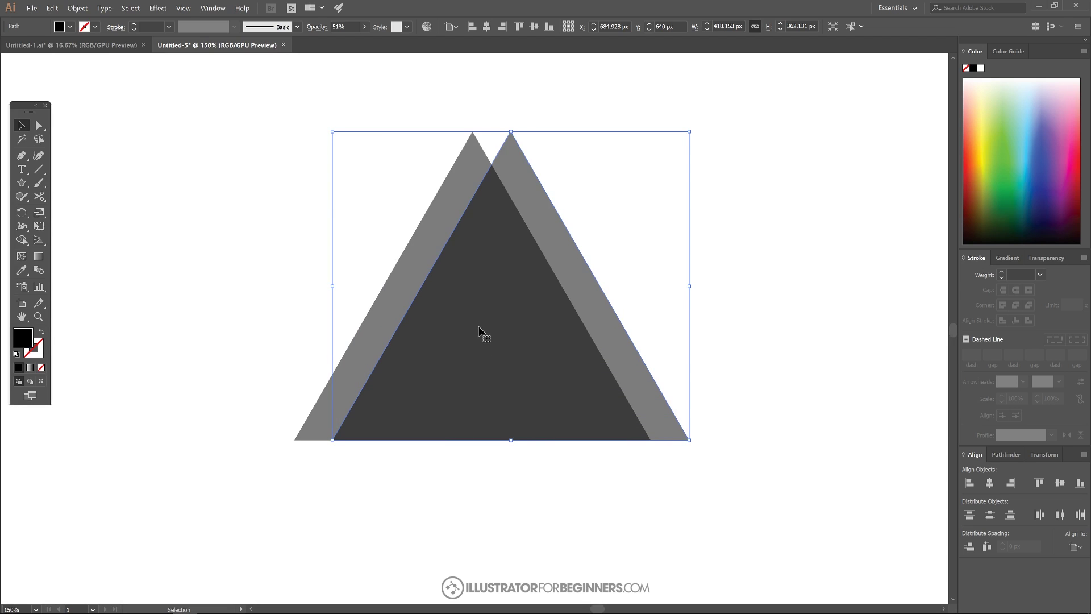
Draw a closed slanted bar with the Pen tool through the peaks and lower-left corners of the two triangles
click(22, 156)
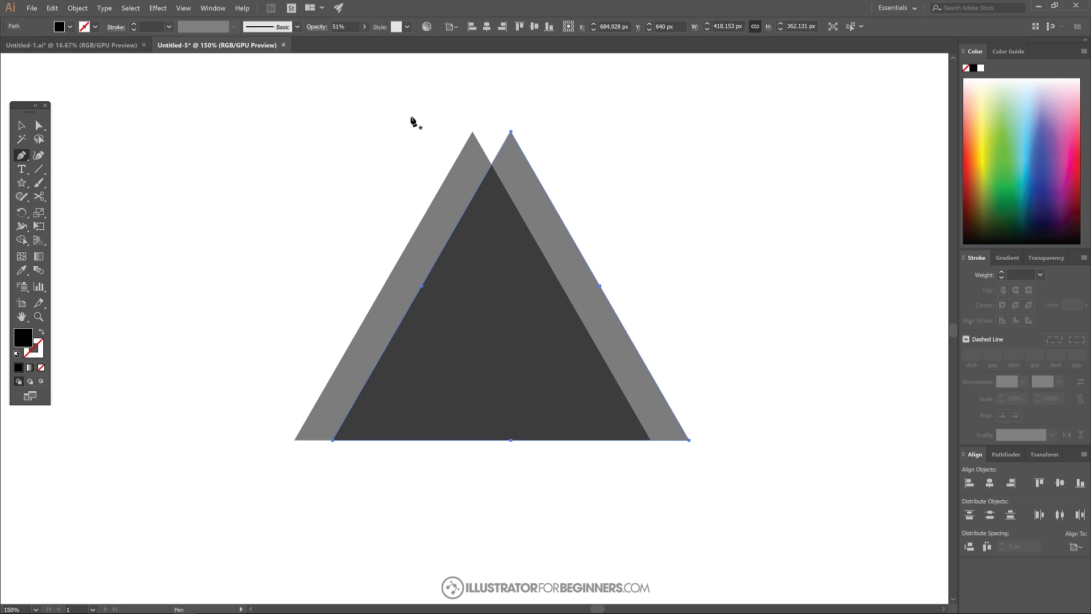
click(473, 132)
click(295, 440)
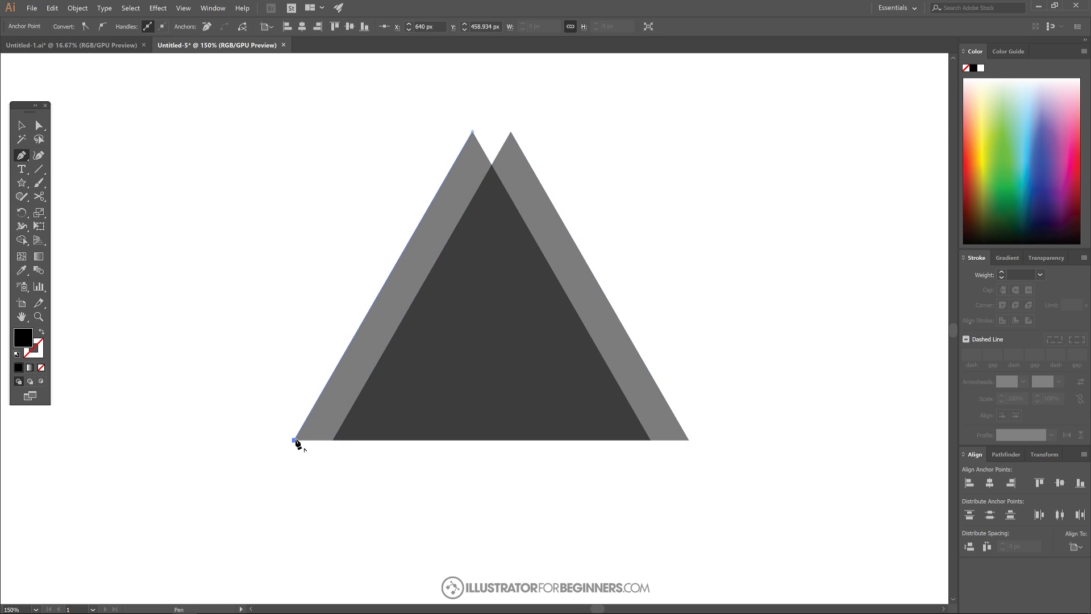
click(332, 440)
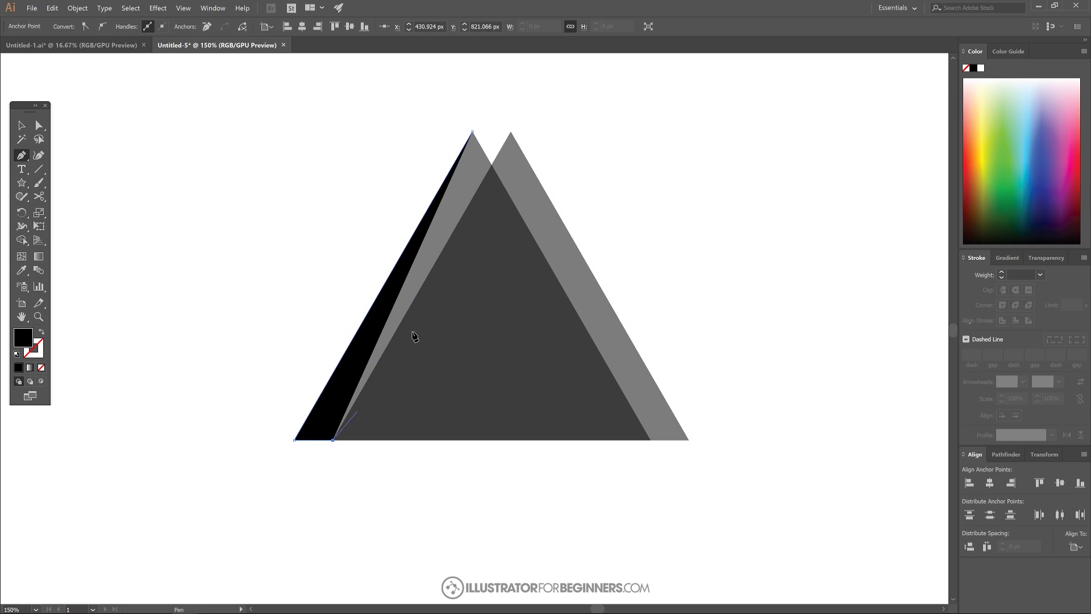
click(511, 133)
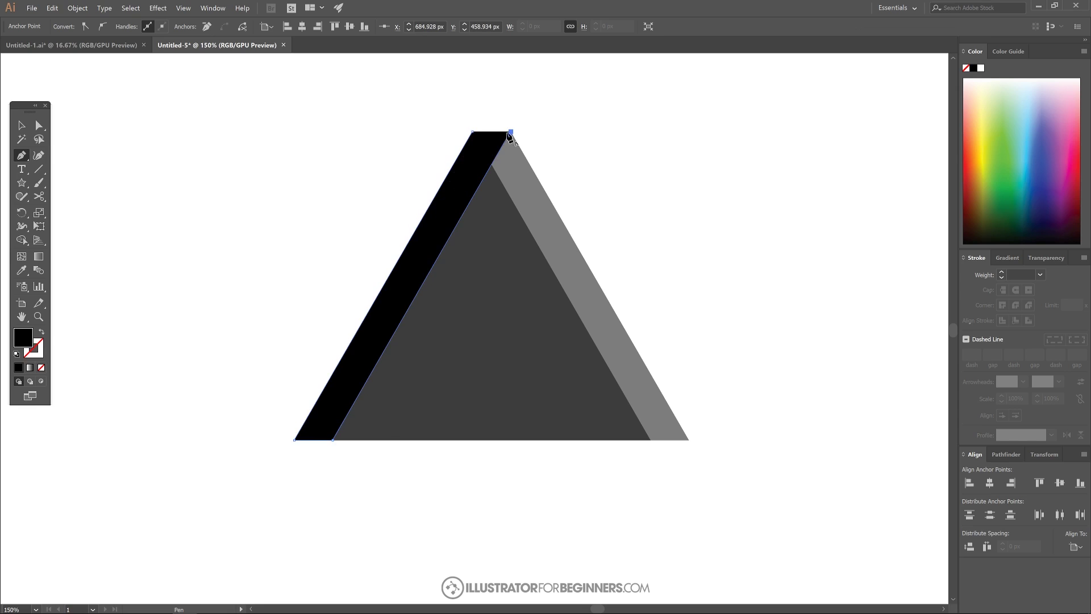
click(473, 132)
Fill the slanted bar with red and lower its opacity to 53%
drag(983, 153, 963, 164)
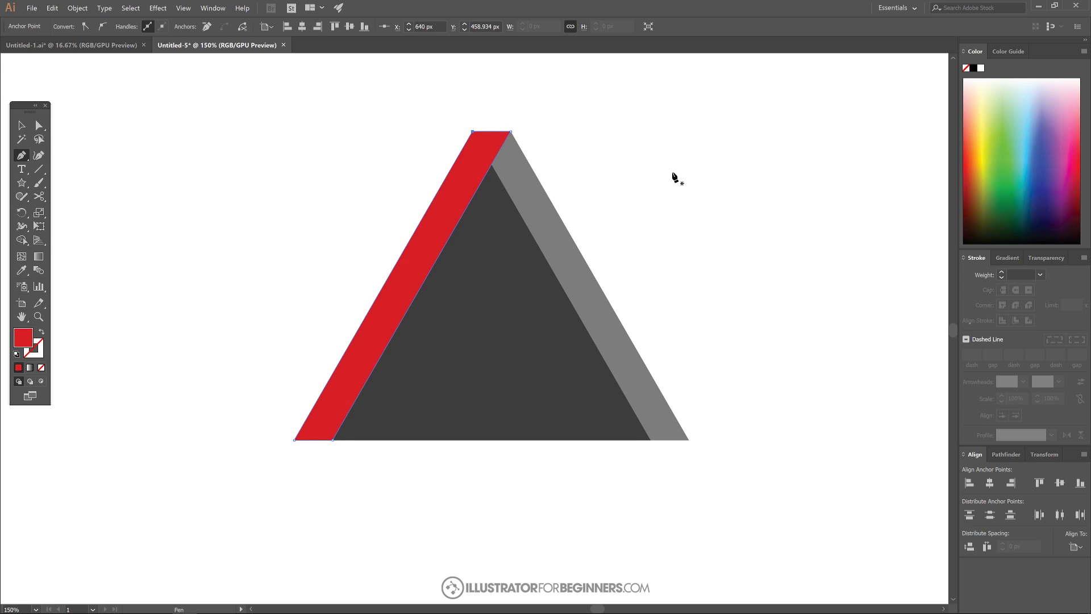
click(22, 125)
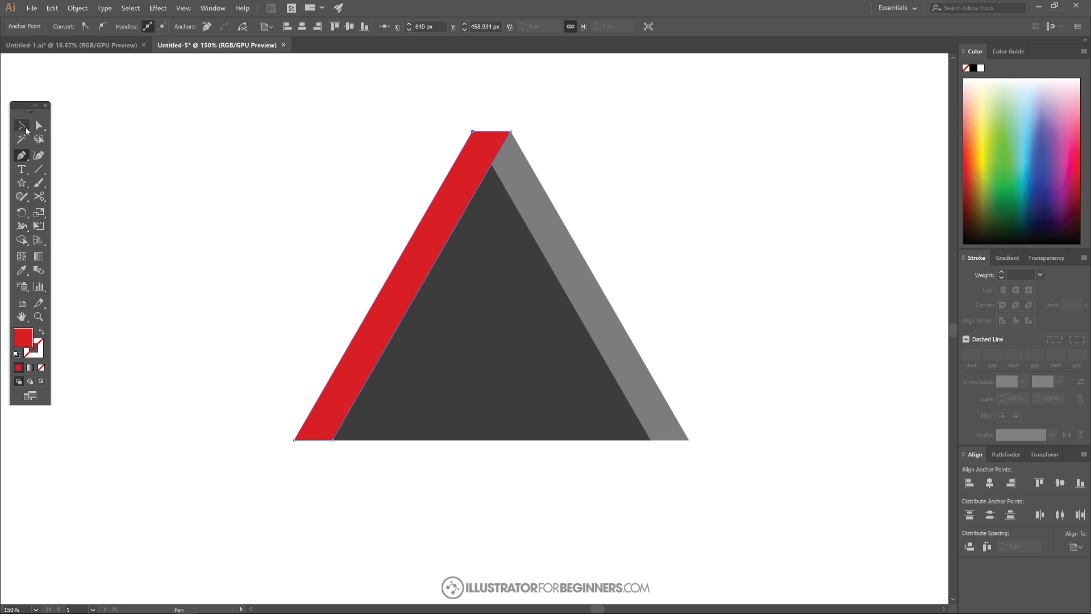
click(463, 174)
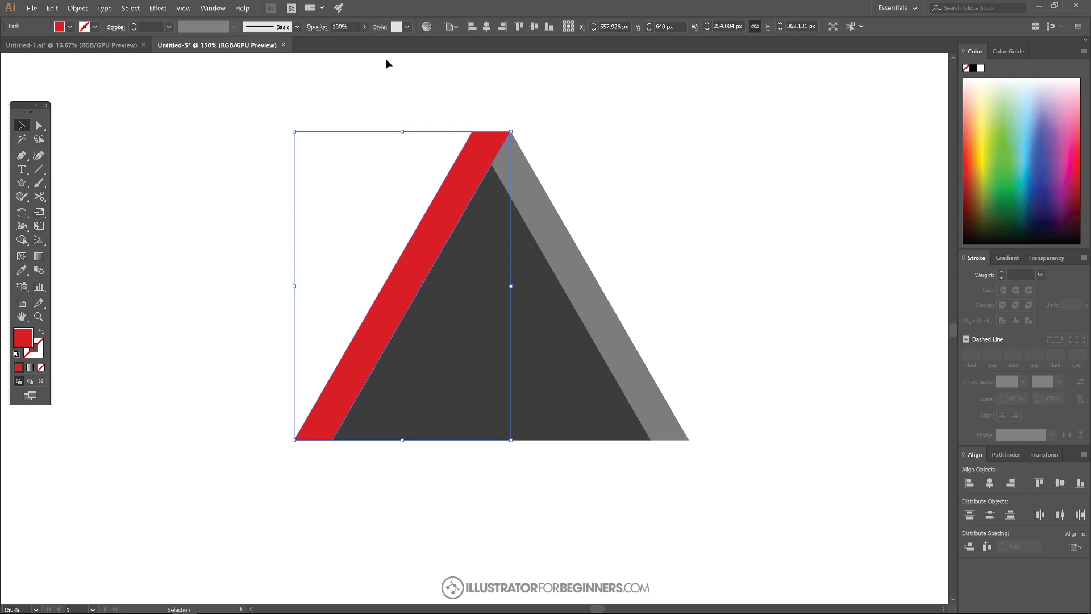
click(363, 28)
mouse_move(362, 40)
mouse_down()
mouse_move(332, 41)
mouse_move(344, 41)
mouse_up()
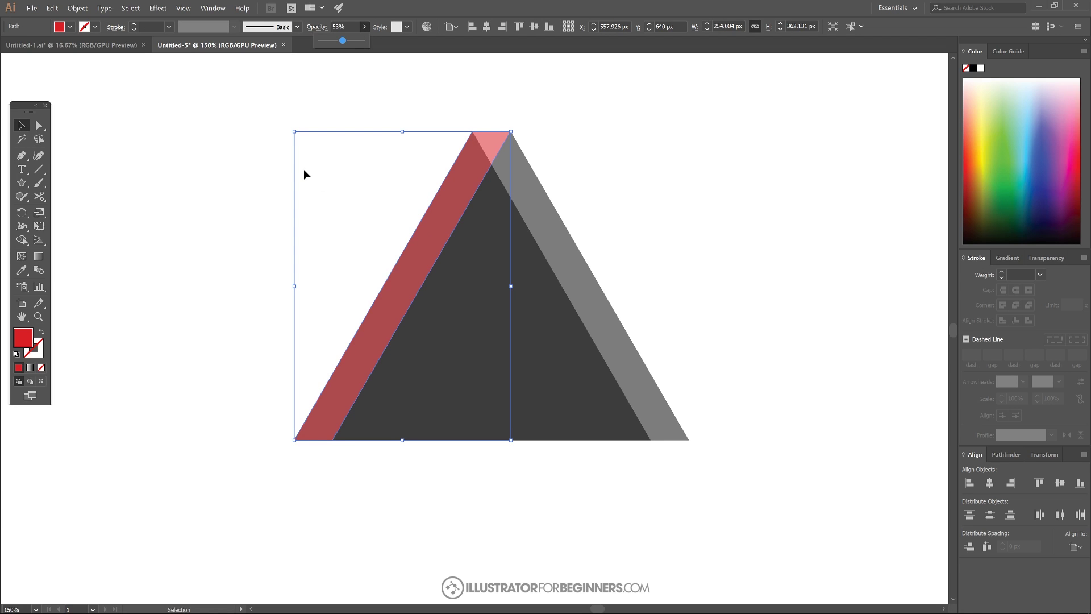
Delete both gray triangles, keeping only the slanted red bar
drag(551, 275, 745, 265)
key(Delete)
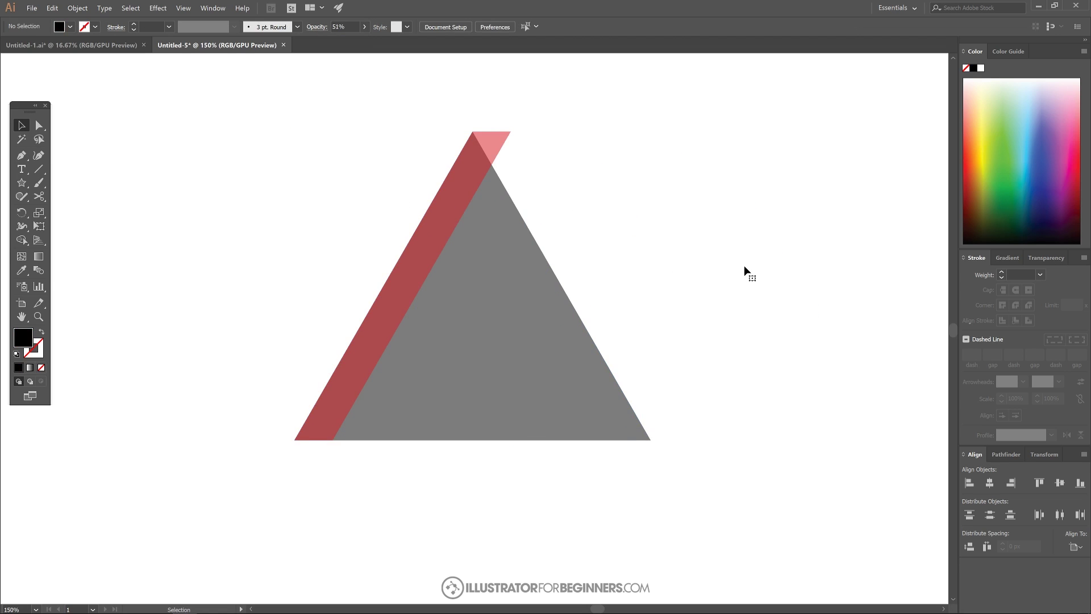
drag(502, 339, 723, 317)
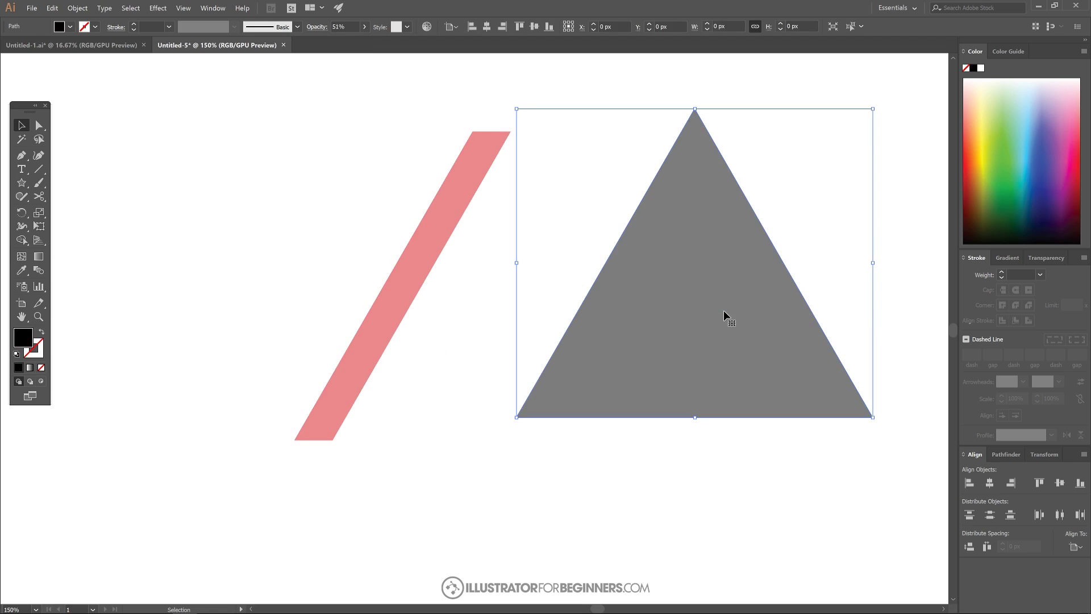
key(Delete)
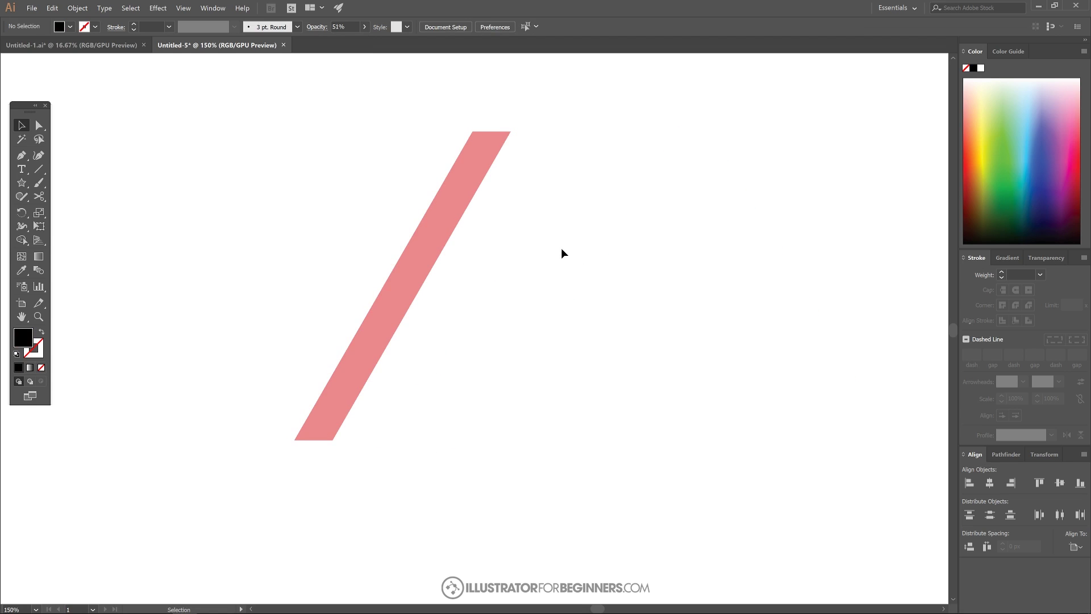
Duplicate the slanted red bar about 78 px to the right and rotate the copy by 120°
click(470, 179)
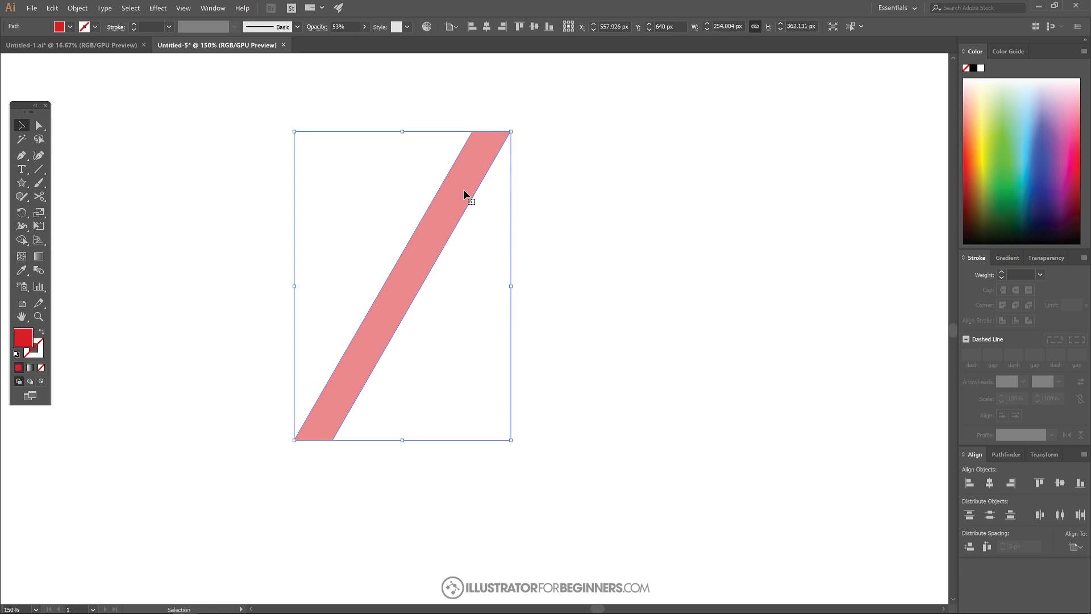
drag(453, 202, 521, 217)
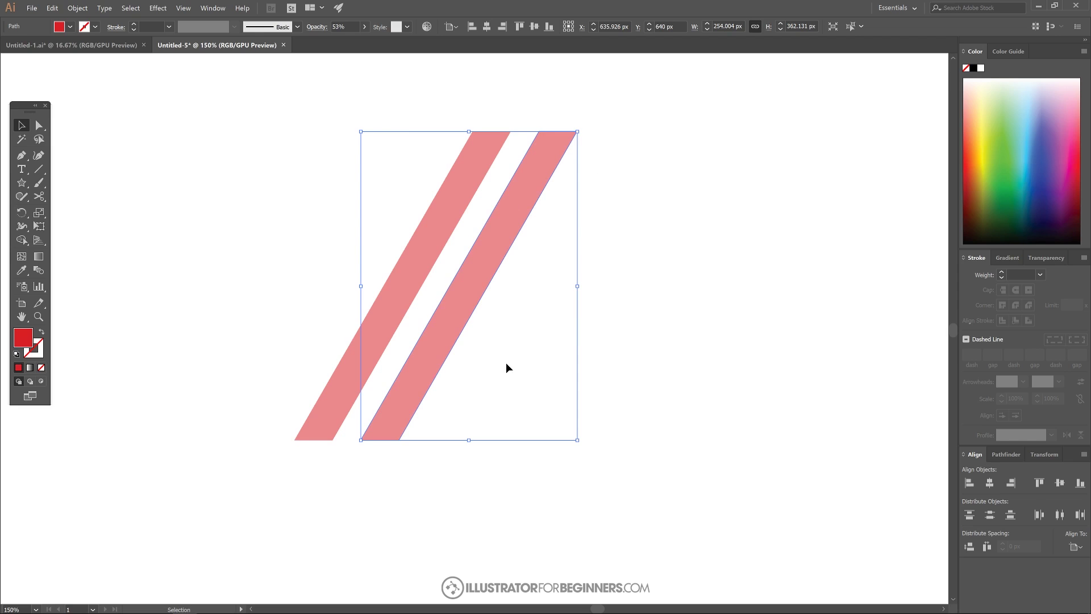
double_click(23, 215)
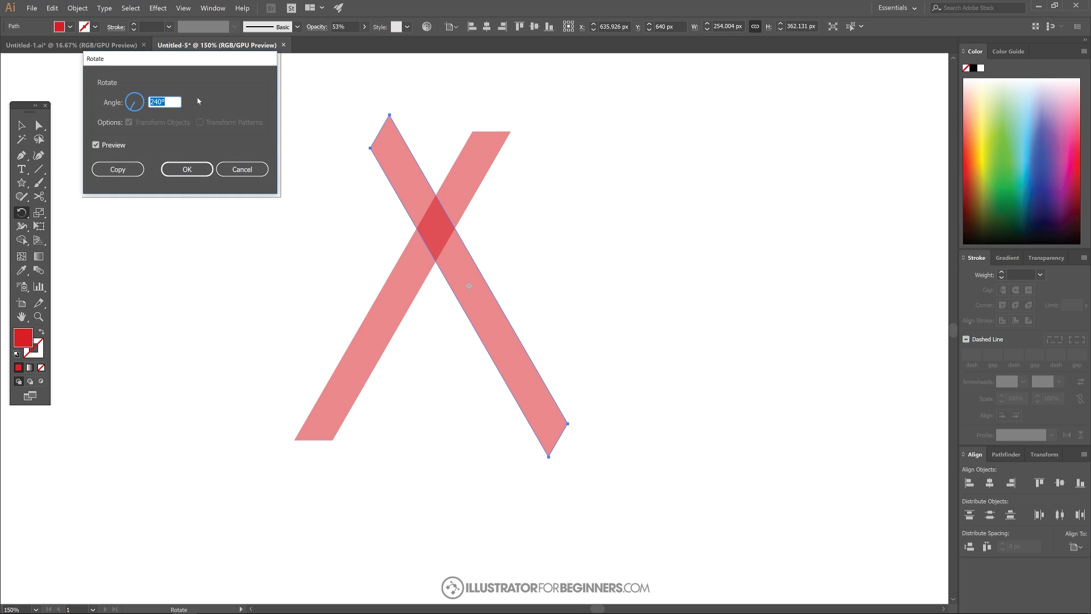
text(120)
click(108, 145)
click(108, 146)
click(108, 147)
click(108, 146)
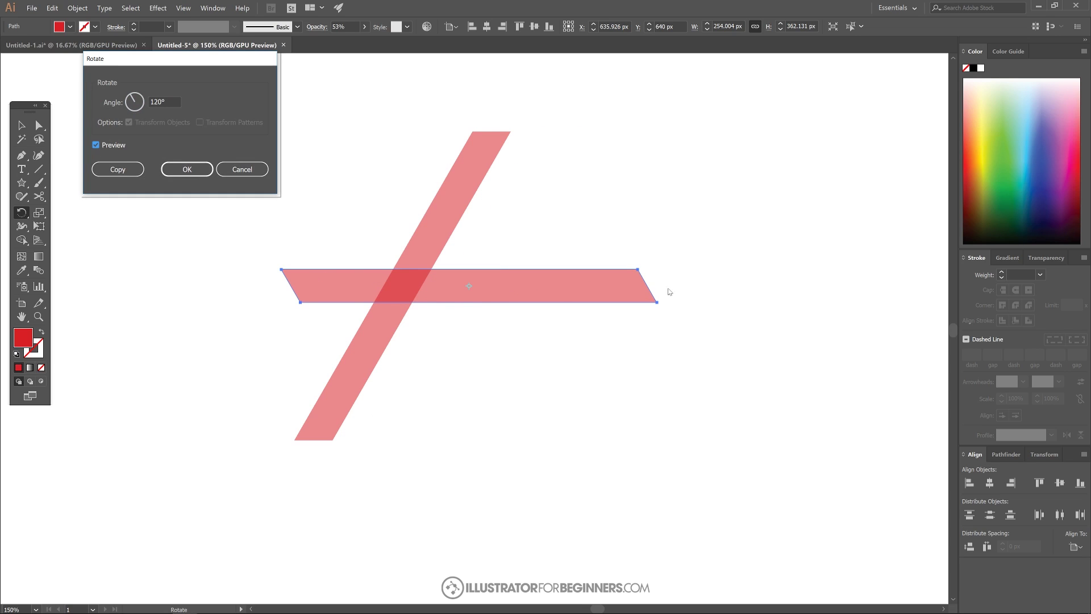
click(187, 170)
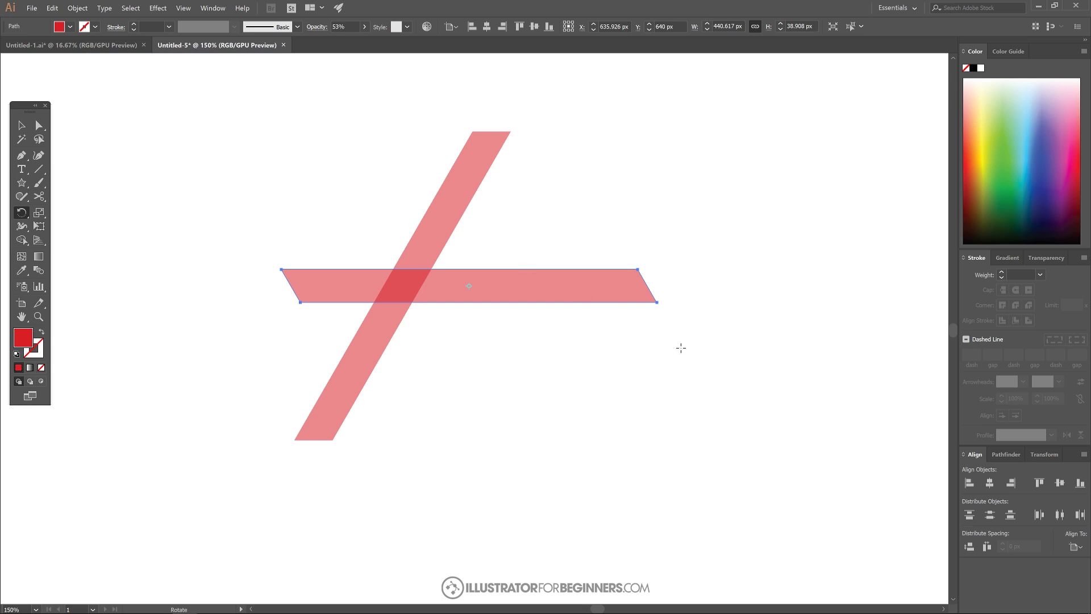
Center the horizontal red bar horizontally on the artboard
click(993, 487)
click(22, 124)
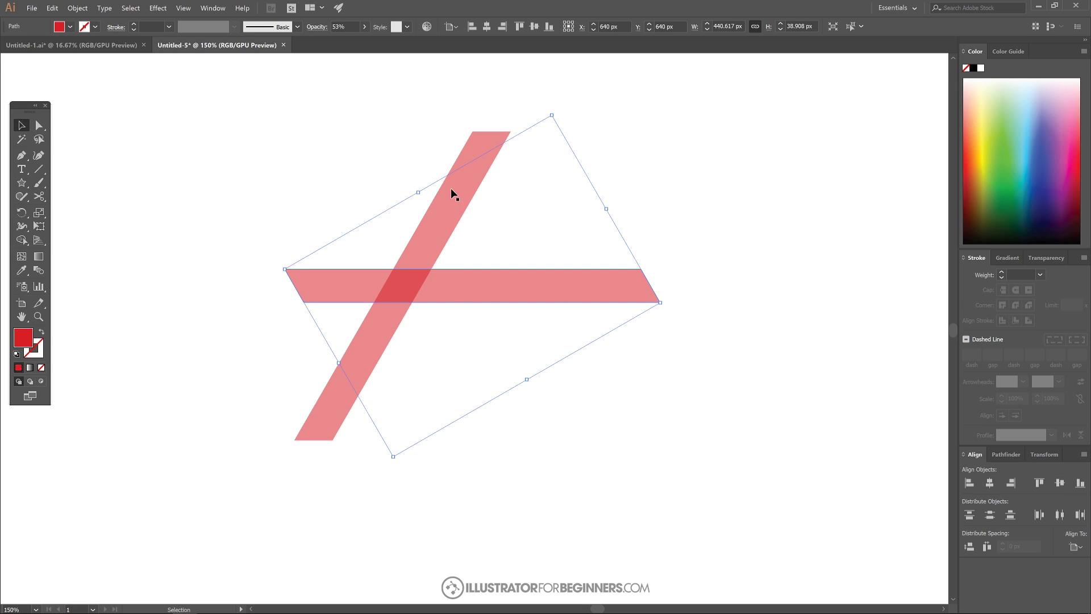
Duplicate the slanted red bar about 121 px to the right and fill the copy with green
click(483, 144)
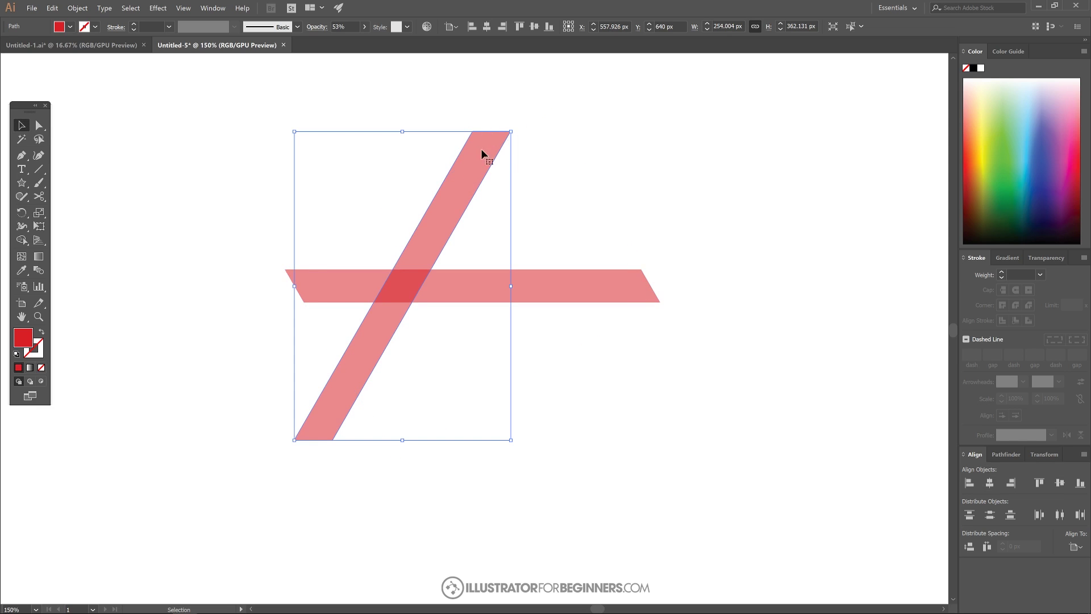
drag(485, 172, 571, 170)
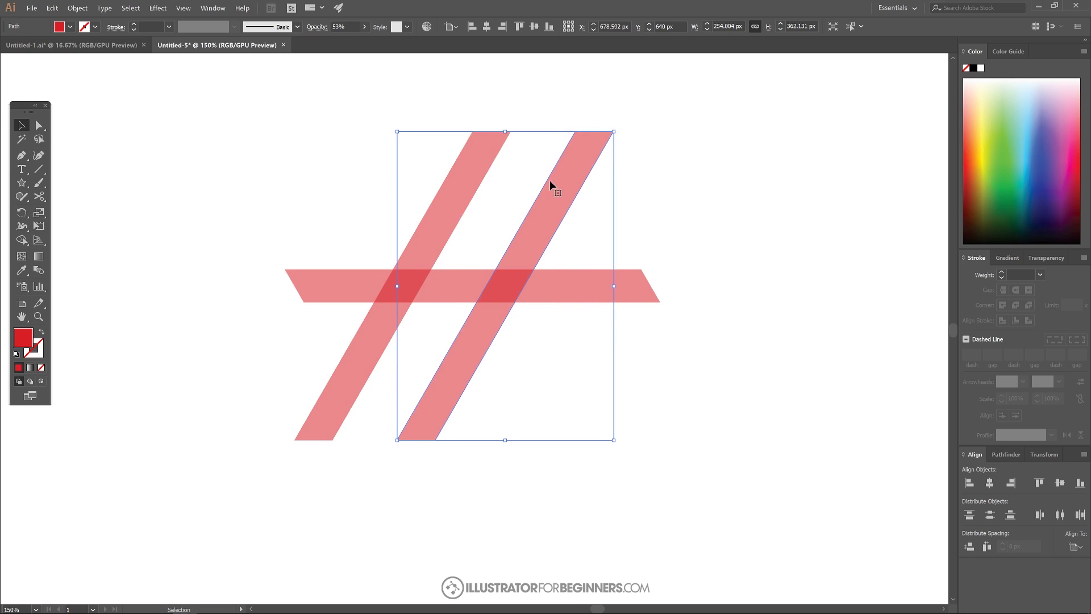
drag(1005, 164, 1010, 169)
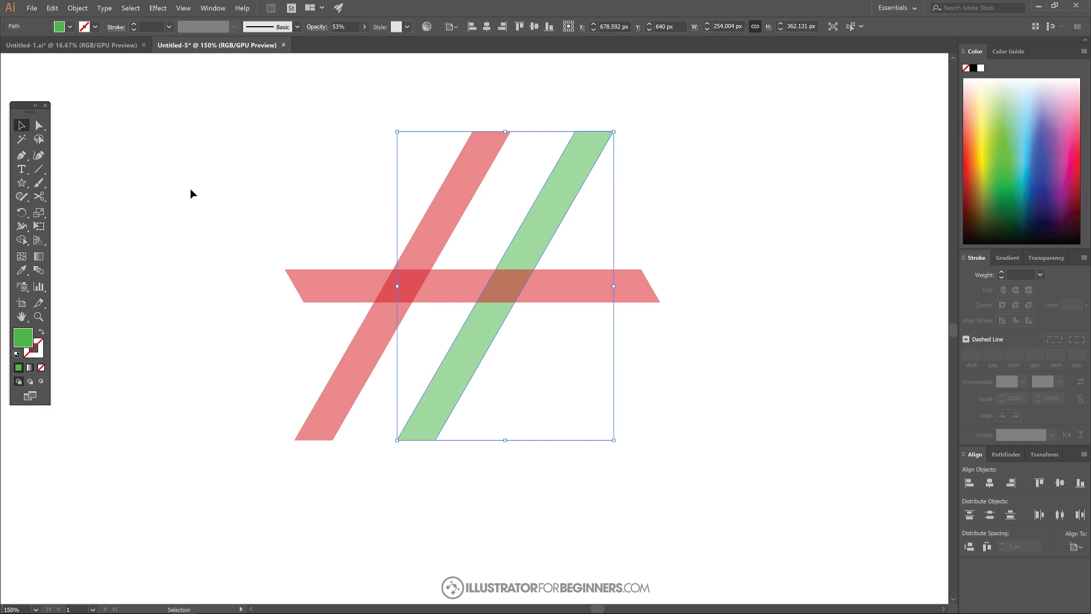
Reflect the green bar about its center with the Reflect tool so that it slants the opposite way
click(25, 214)
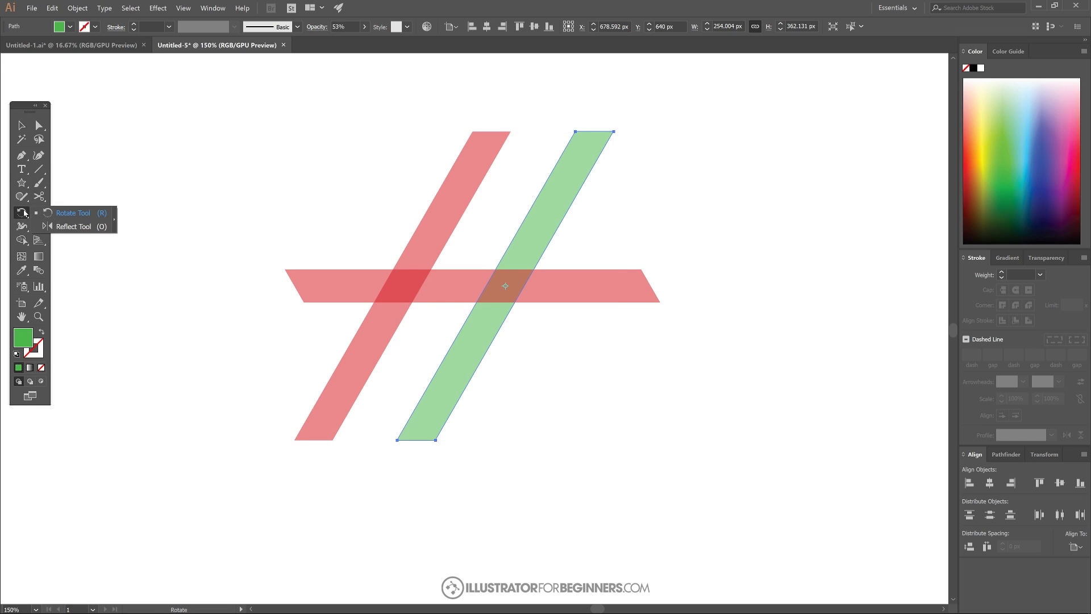
click(59, 227)
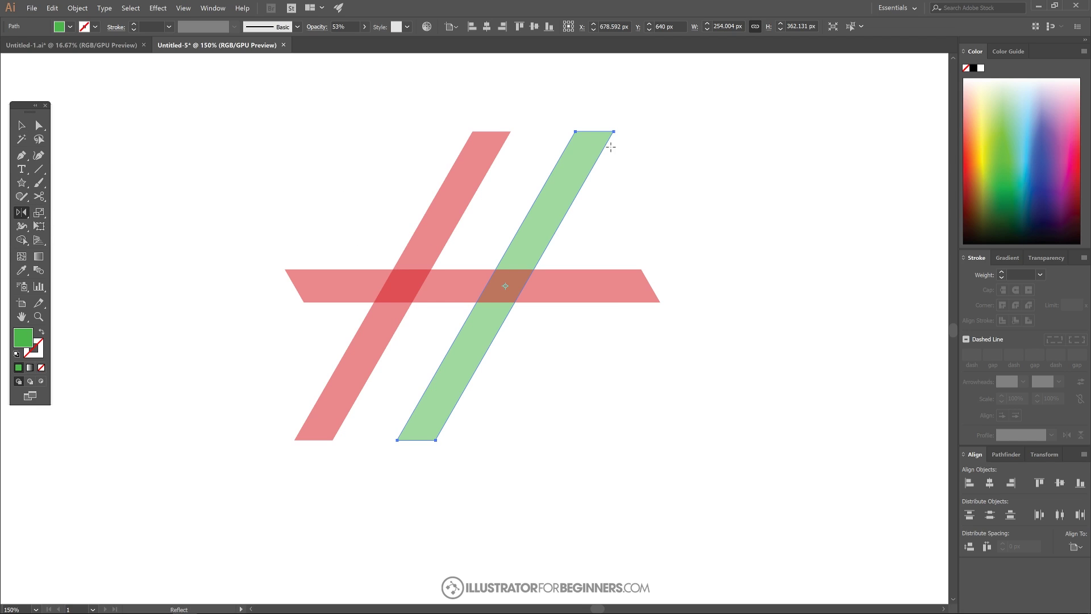
drag(633, 100, 611, 430)
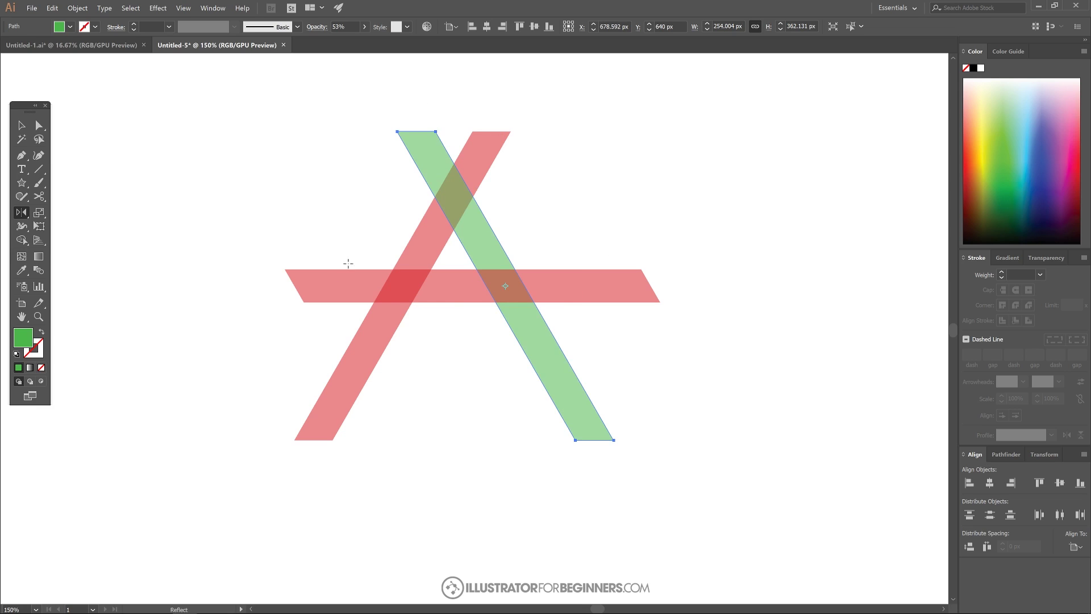
key(v)
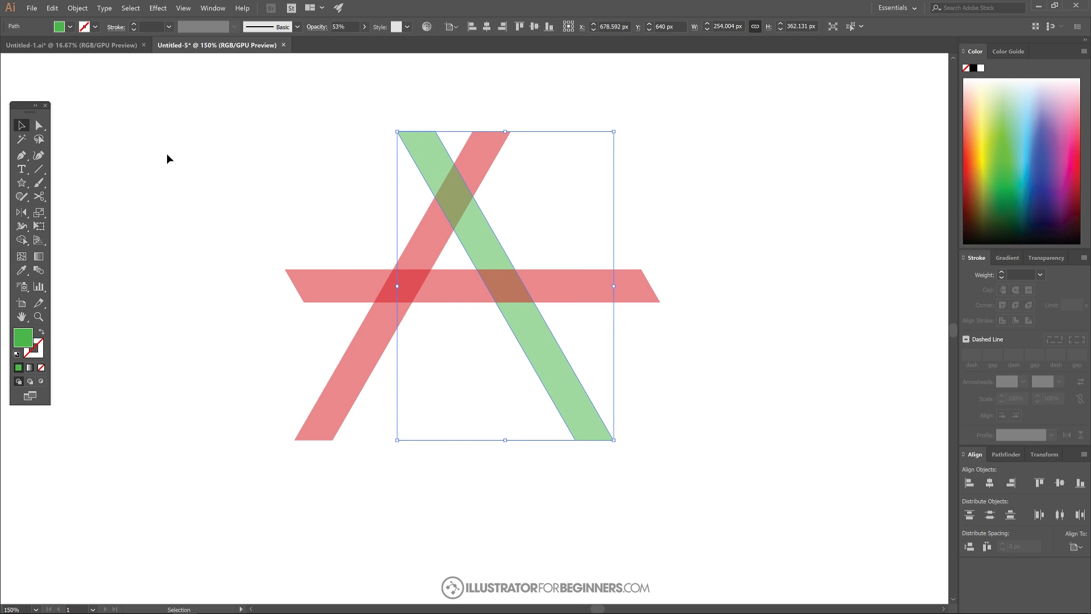
Move the mirrored green bar so its top edge snaps onto the top edge of the slanted red bar
key(a)
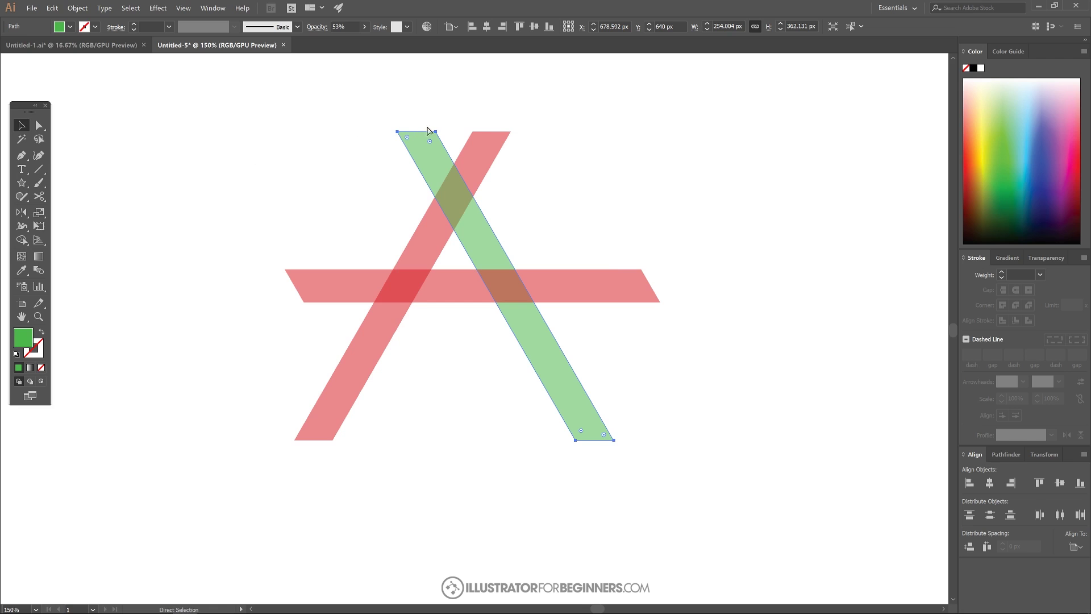
drag(435, 134, 511, 134)
key(v)
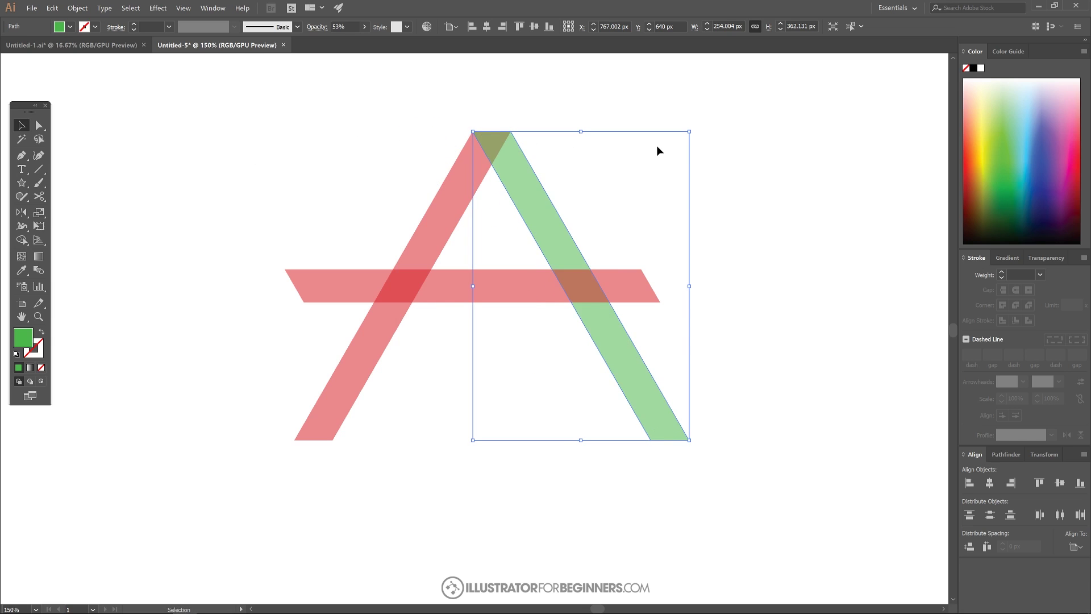
scroll(499, 126, up, 5)
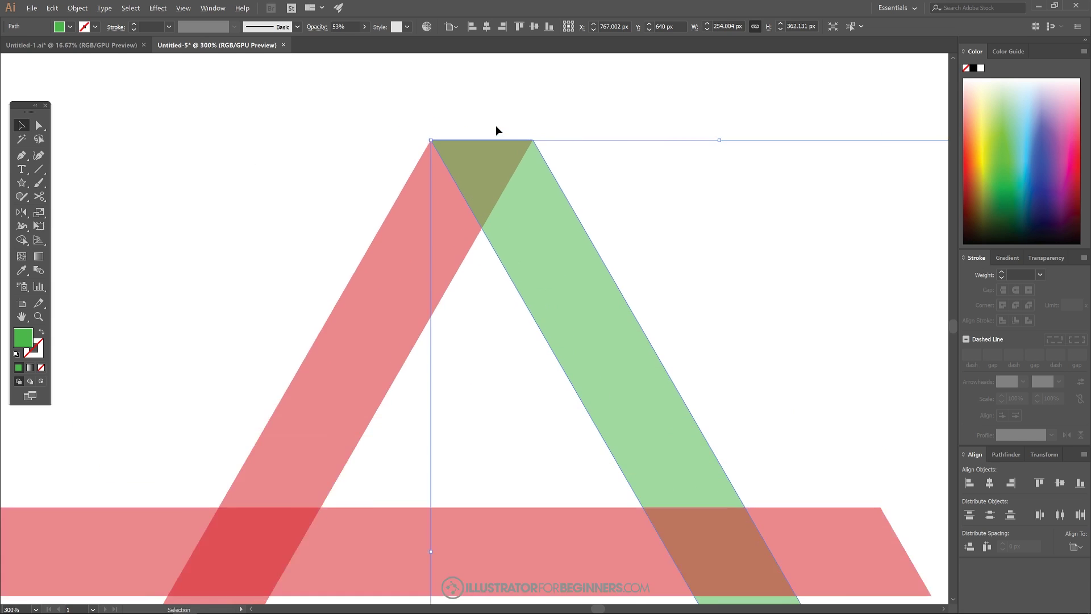
scroll(453, 164, down, 5)
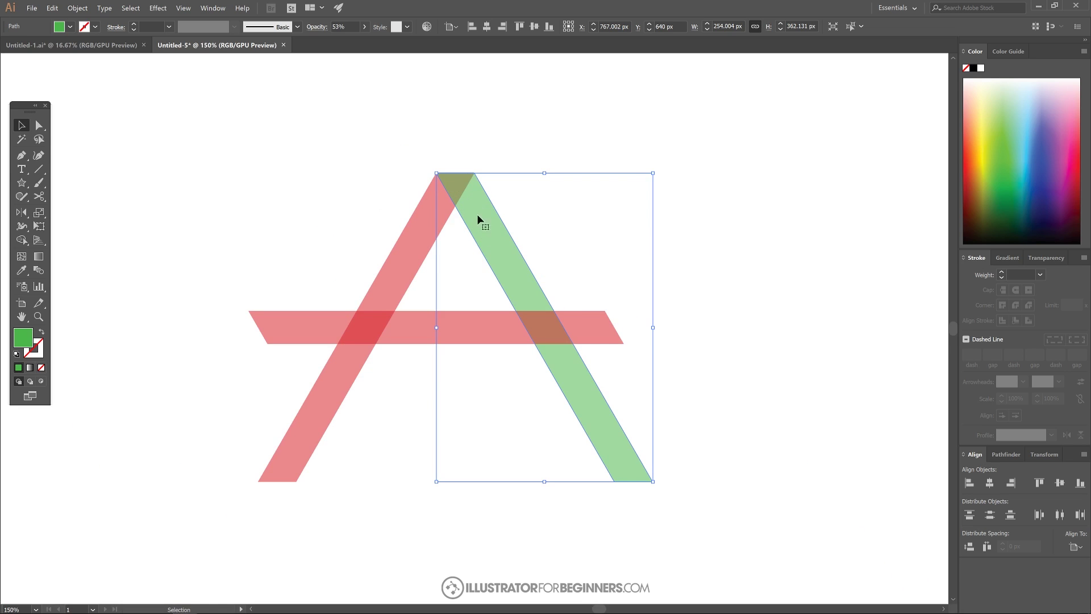
Duplicate the green bar to the left and snap the copy flush against the original's inner edge
drag(495, 236, 420, 233)
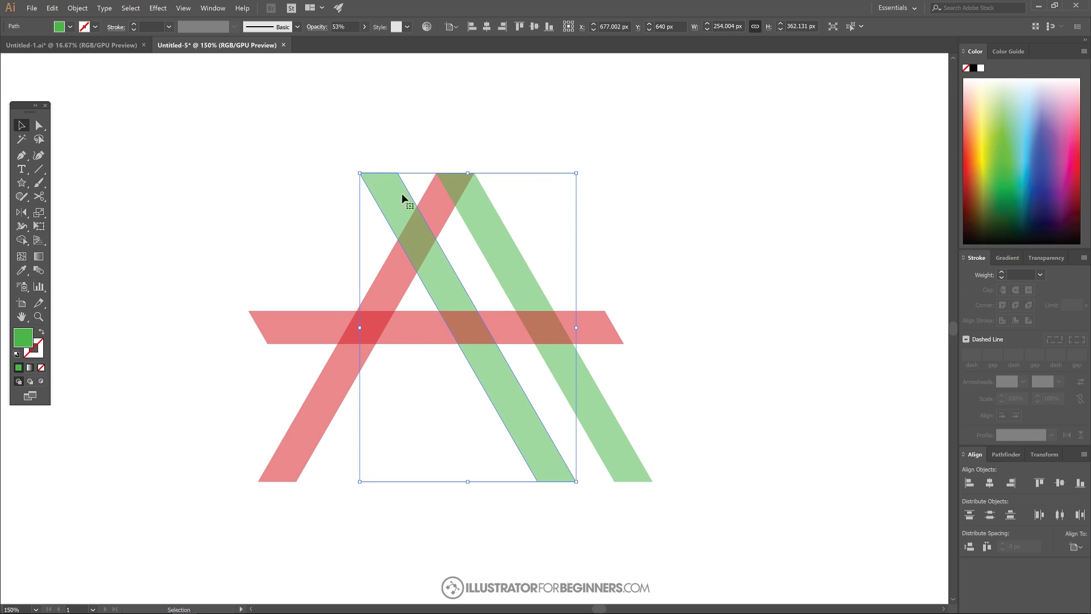
key(a)
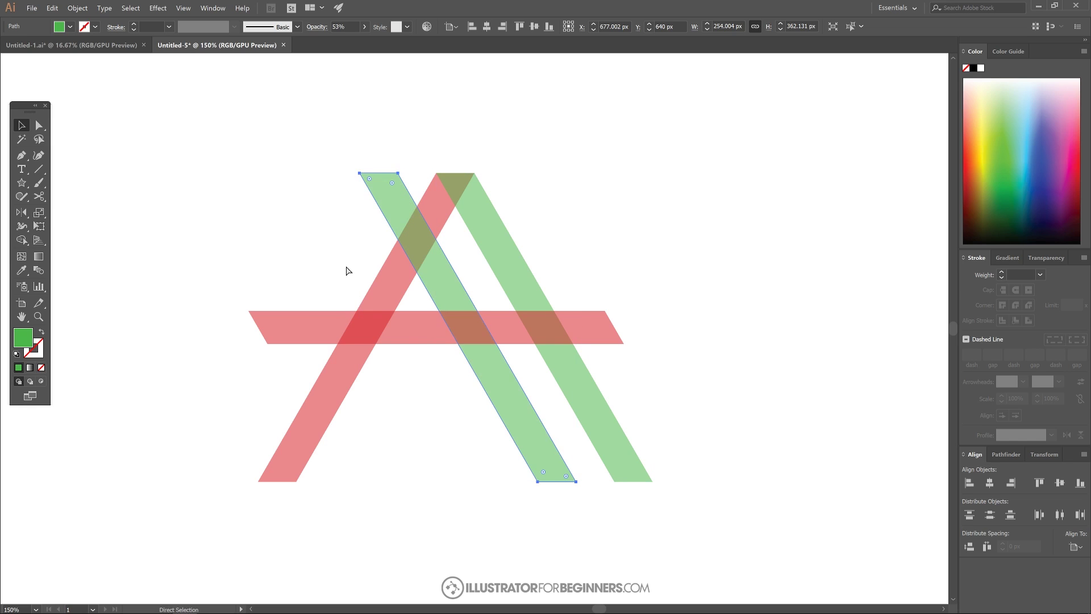
drag(398, 175, 437, 177)
key(v)
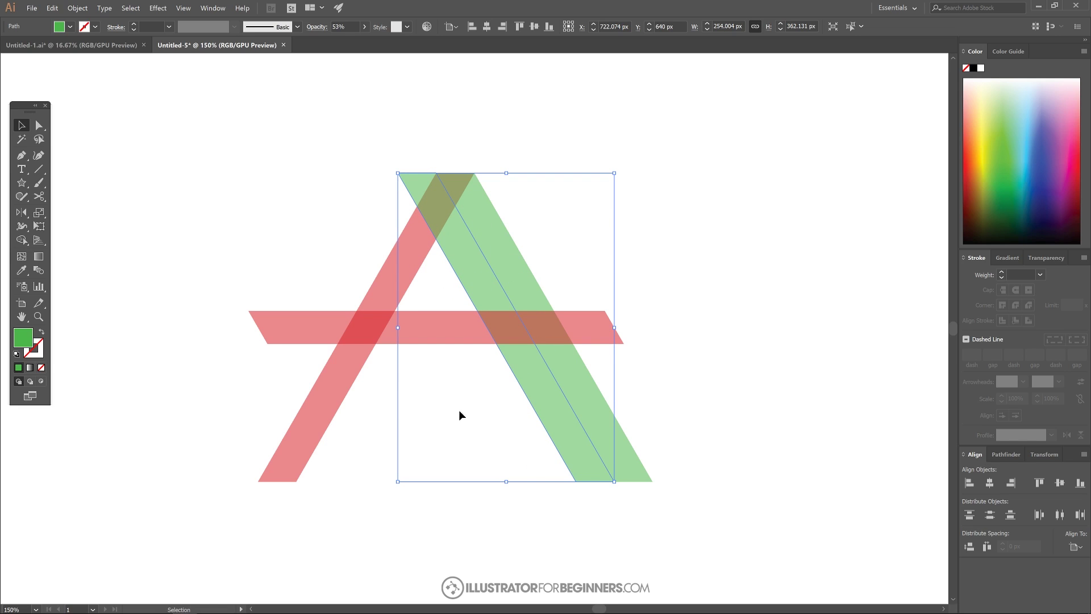
With Shape Builder, remove the apex's outer tip, the crossbar's left end and its inner green overlap, and merge the slanted red bar's regions in green
scroll(464, 396, down, 1)
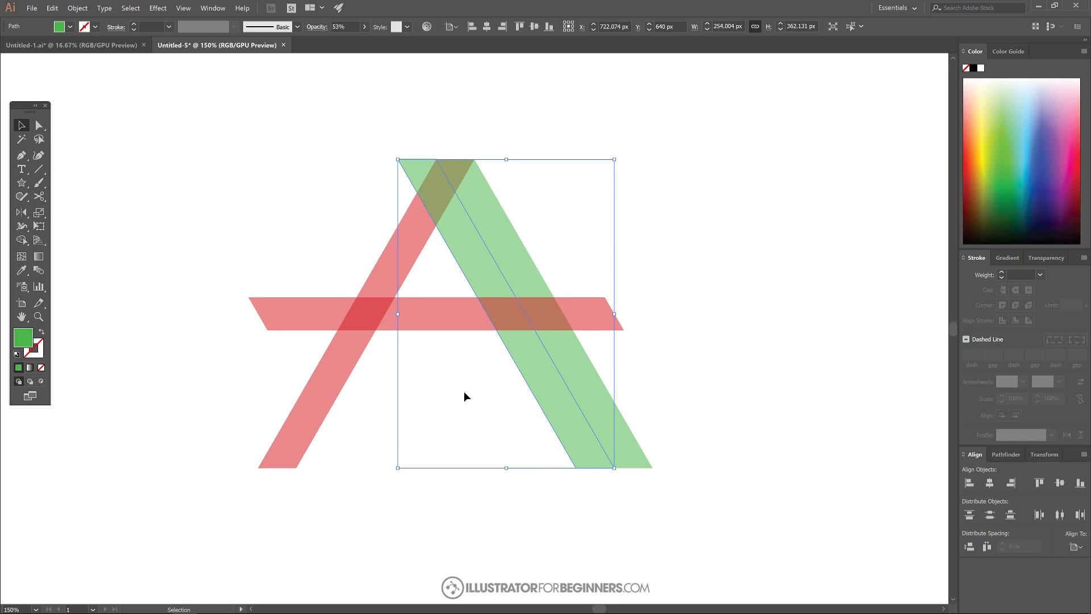
drag(737, 497, 175, 108)
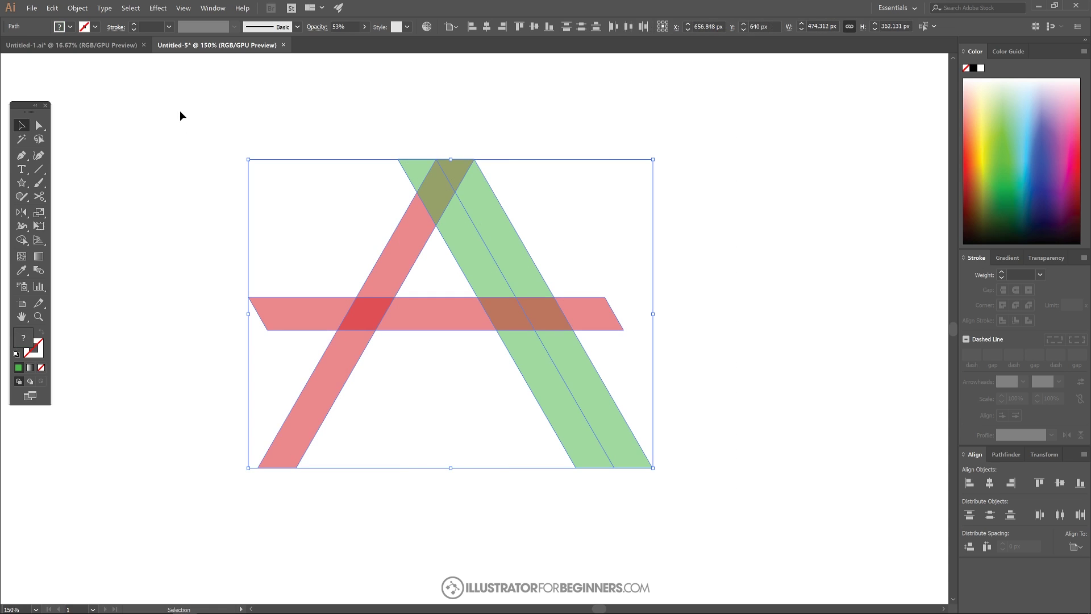
click(22, 240)
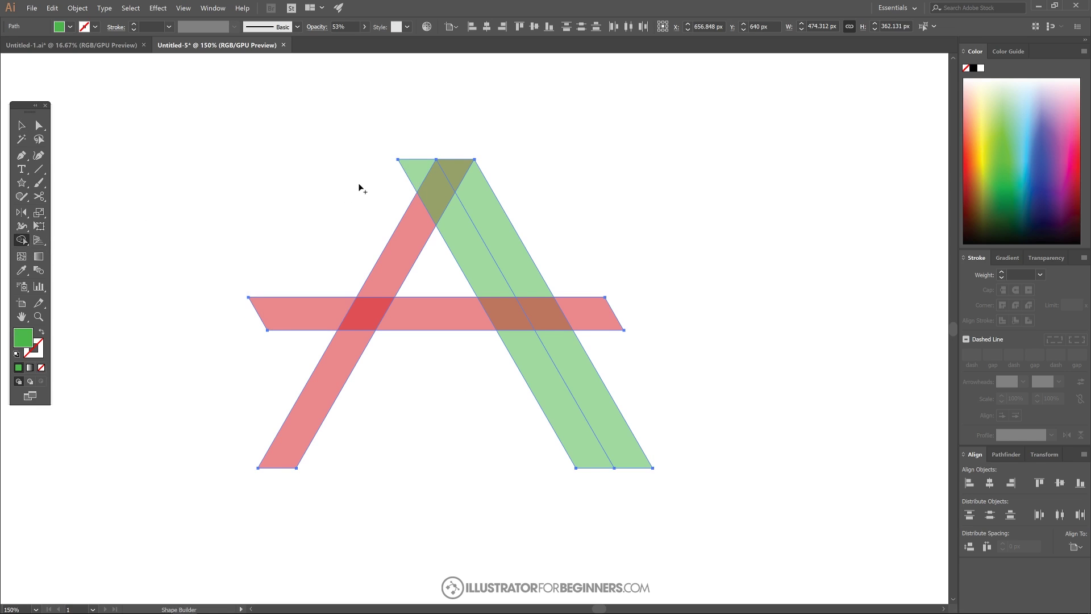
alt+click(418, 169)
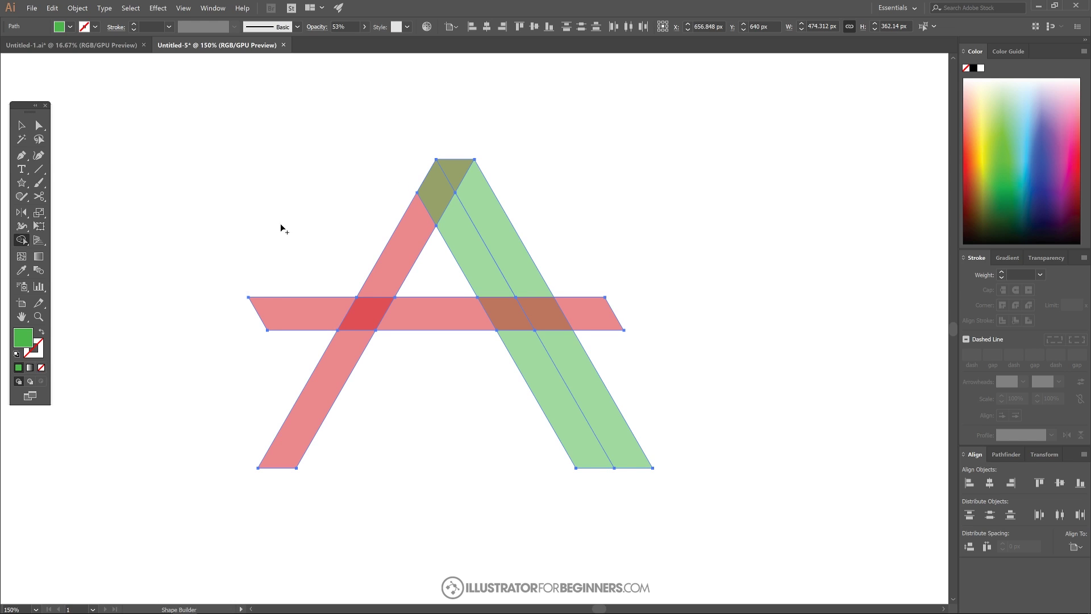
alt+click(308, 315)
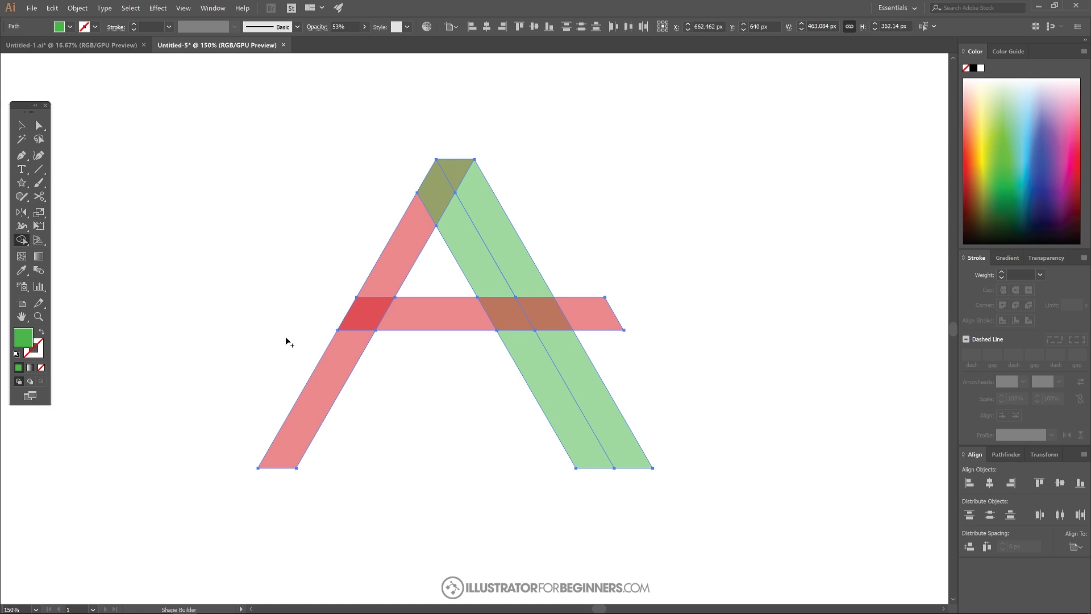
alt+click(514, 318)
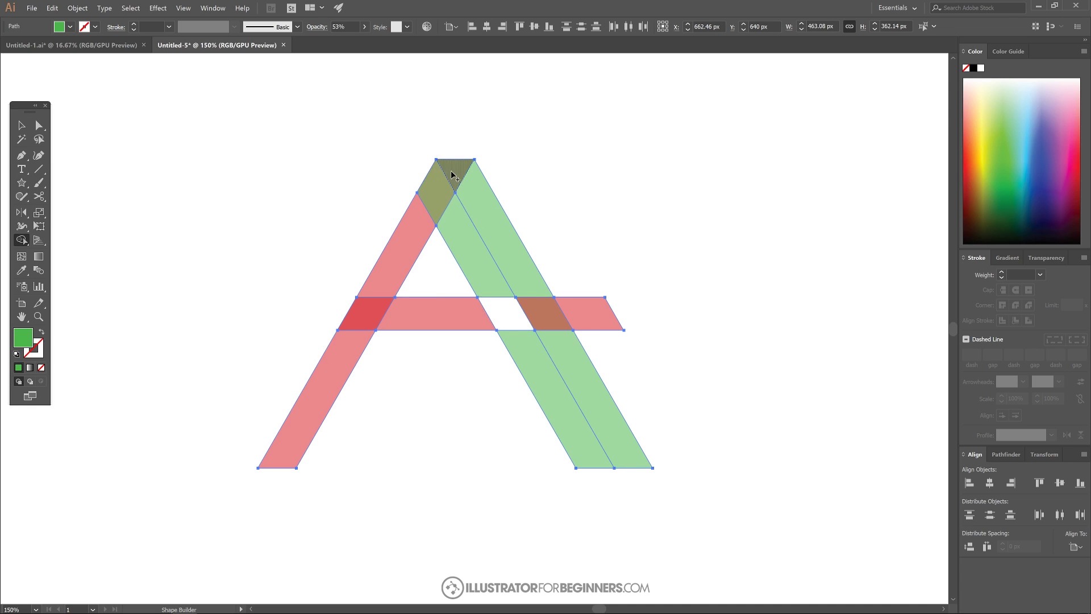
drag(454, 176, 333, 379)
click(21, 125)
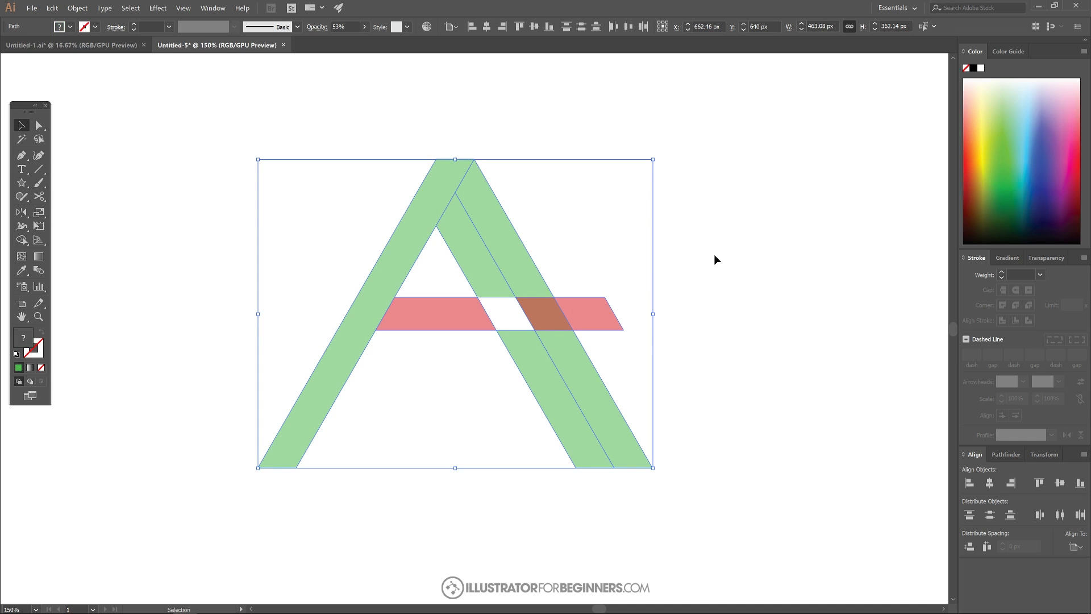
Delete the leftover green bar pieces and the crossbar's right end, keeping only the left slanted bar and the short red trapezoid
click(733, 300)
drag(577, 324, 705, 269)
key(Delete)
drag(497, 259, 637, 221)
key(Delete)
drag(476, 256, 726, 217)
key(Delete)
drag(534, 375, 703, 262)
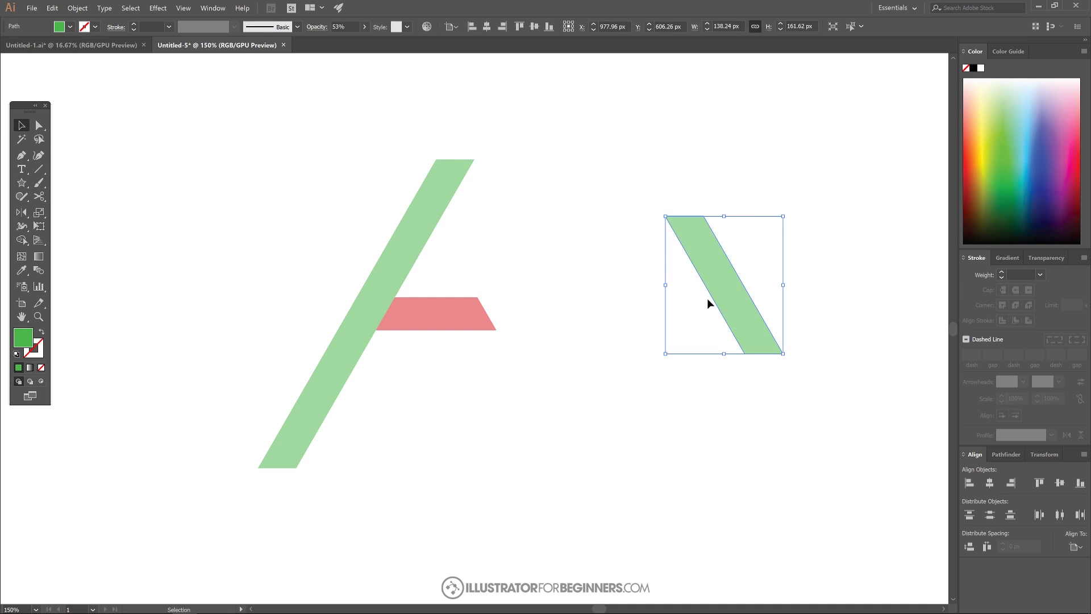
key(Delete)
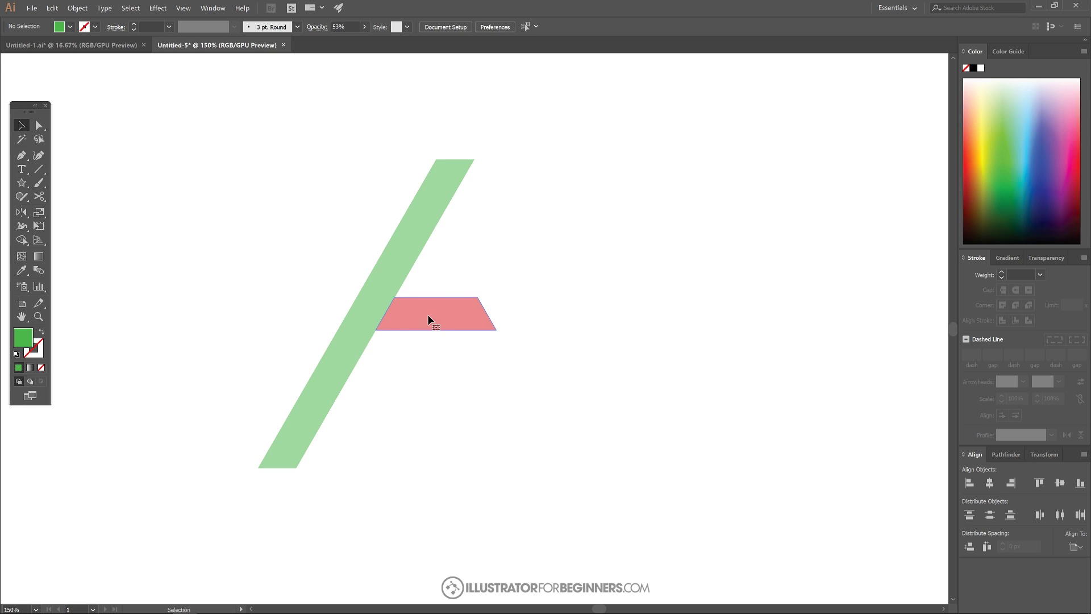
Duplicate the red trapezoid twice, snapping one copy to the slanted bar's lower-right corner and placing the other about 195 px right and 71 px down
click(459, 320)
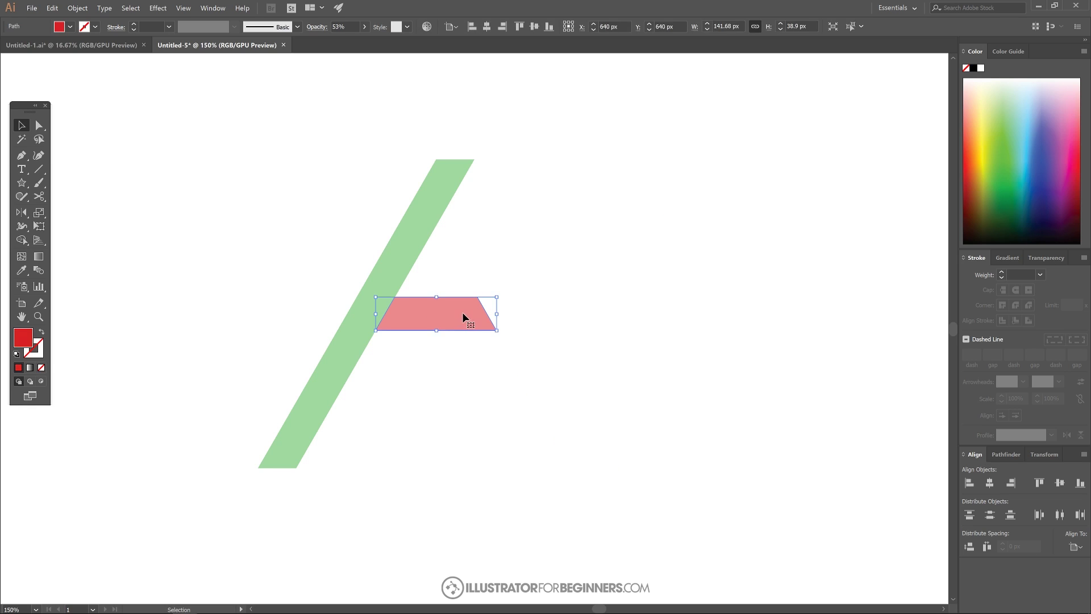
drag(419, 313, 523, 383)
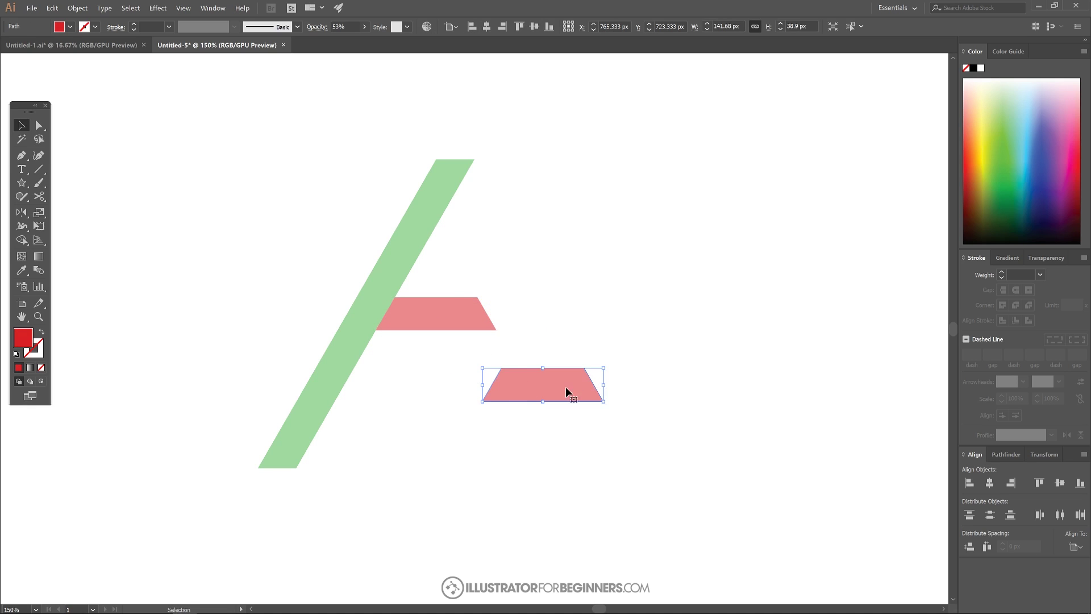
drag(482, 401, 300, 469)
key(ctrl+plus)
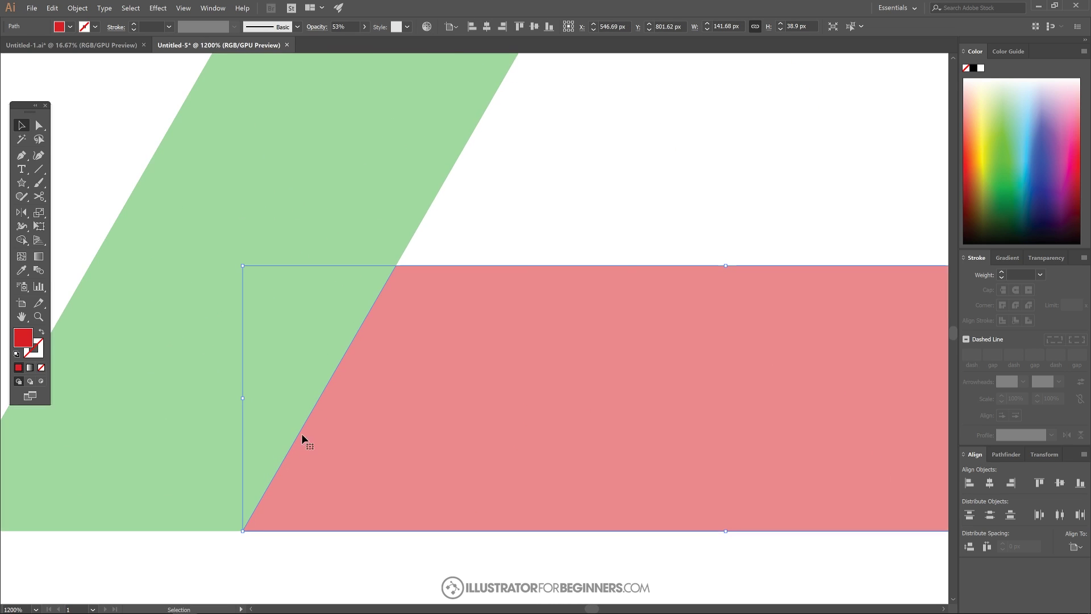
scroll(445, 336, down, 2)
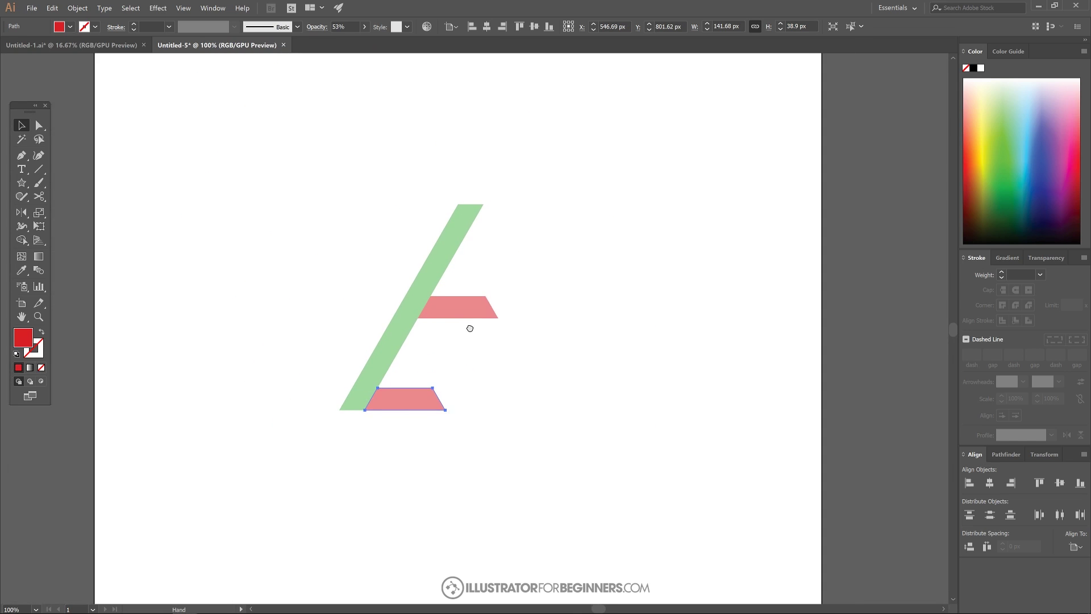
scroll(435, 349, up, 1)
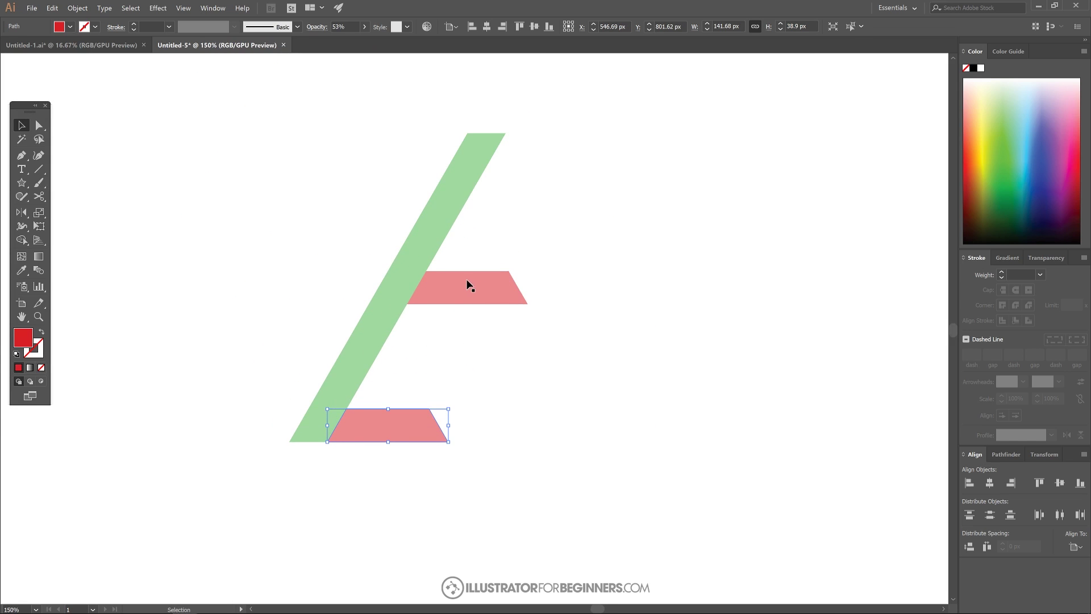
drag(457, 280, 624, 343)
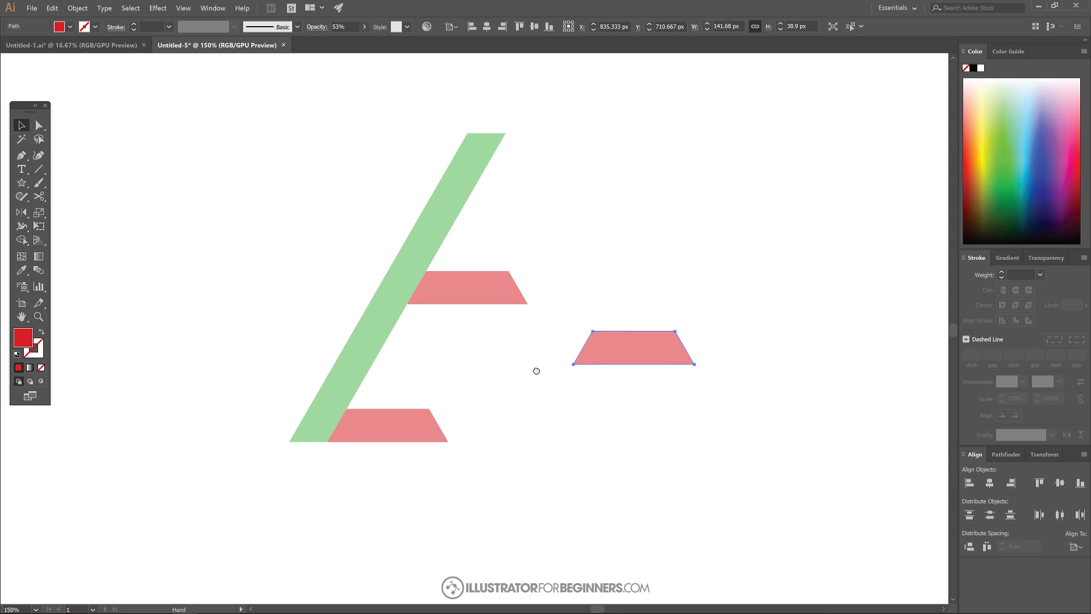
drag(539, 368, 479, 396)
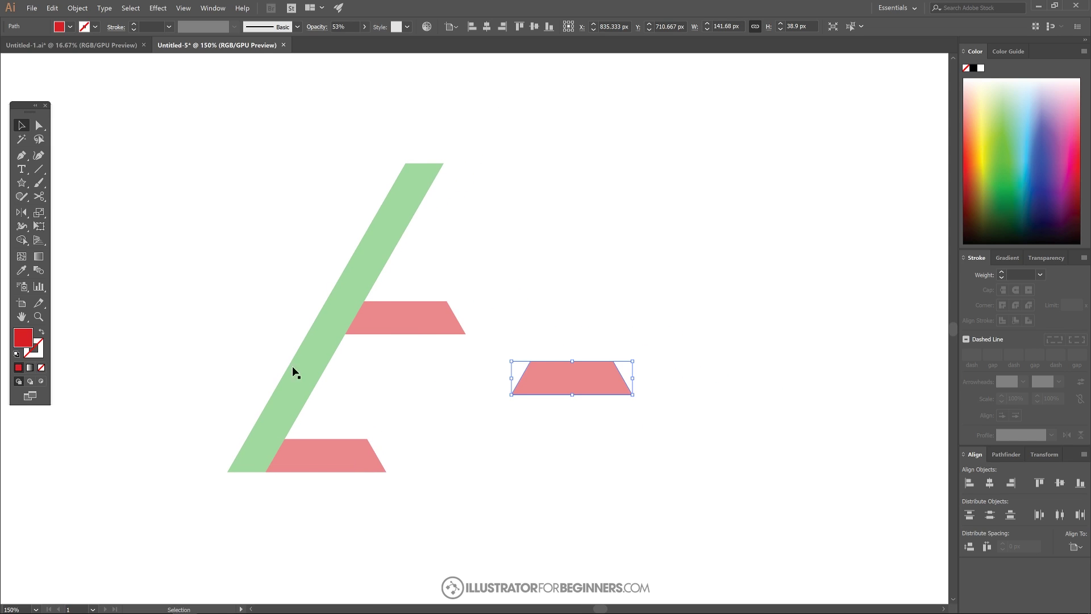
Merge the slanted green bar and its two attached trapezoids into one red shape with Shape Builder
drag(671, 517, 162, 111)
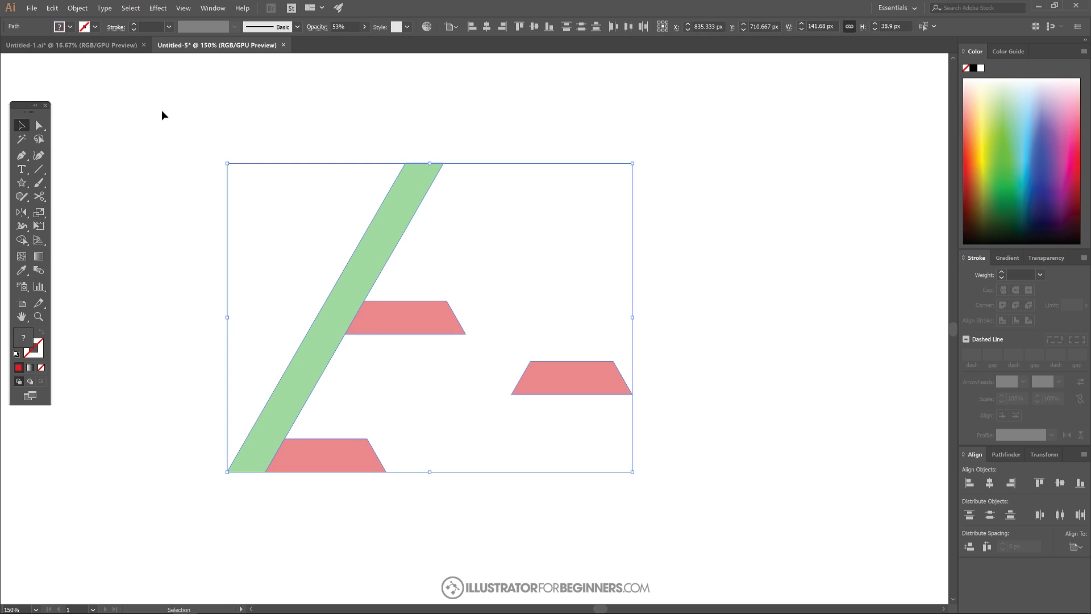
click(21, 239)
mouse_move(404, 178)
mouse_down()
mouse_move(347, 316)
mouse_move(397, 330)
mouse_move(353, 317)
mouse_move(327, 344)
mouse_move(263, 444)
mouse_move(307, 461)
mouse_up()
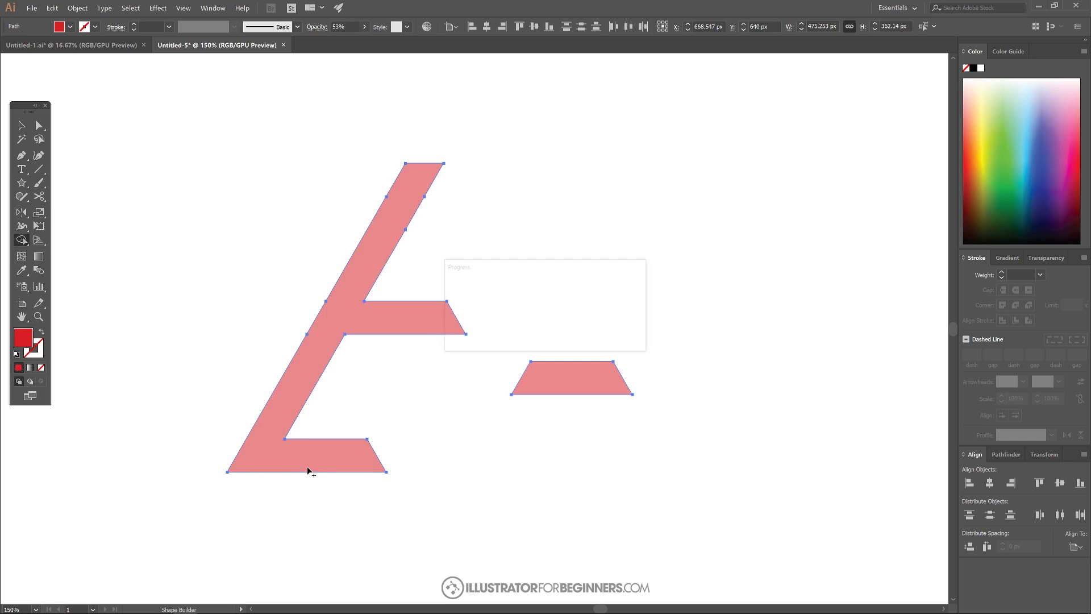
click(22, 125)
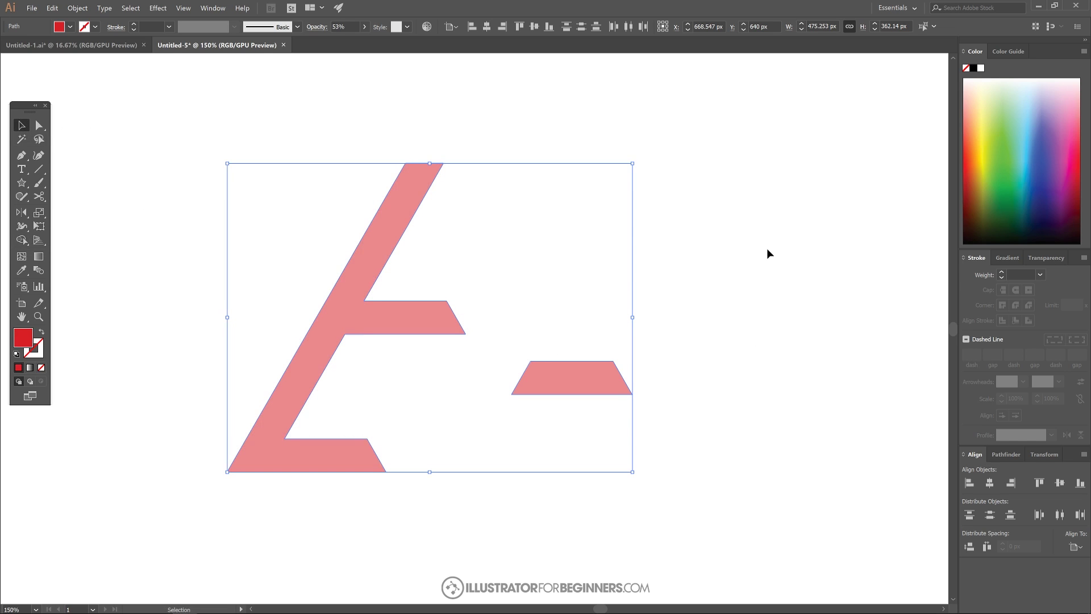
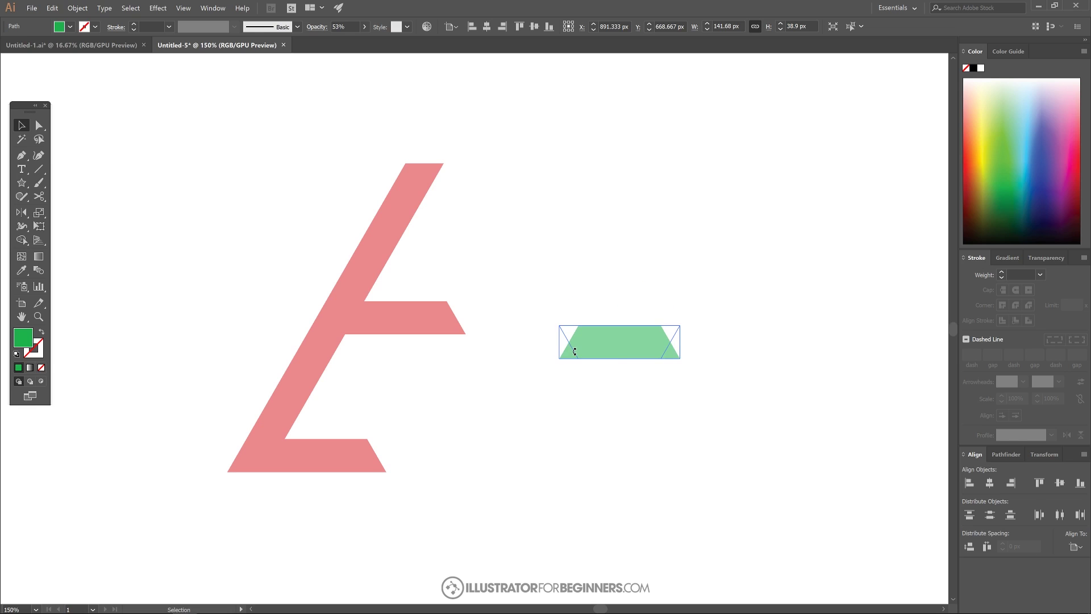
Flip the green trapezoid upside down and snap its upper-right corner to the lower-right corner of the red middle arm
drag(574, 351, 575, 352)
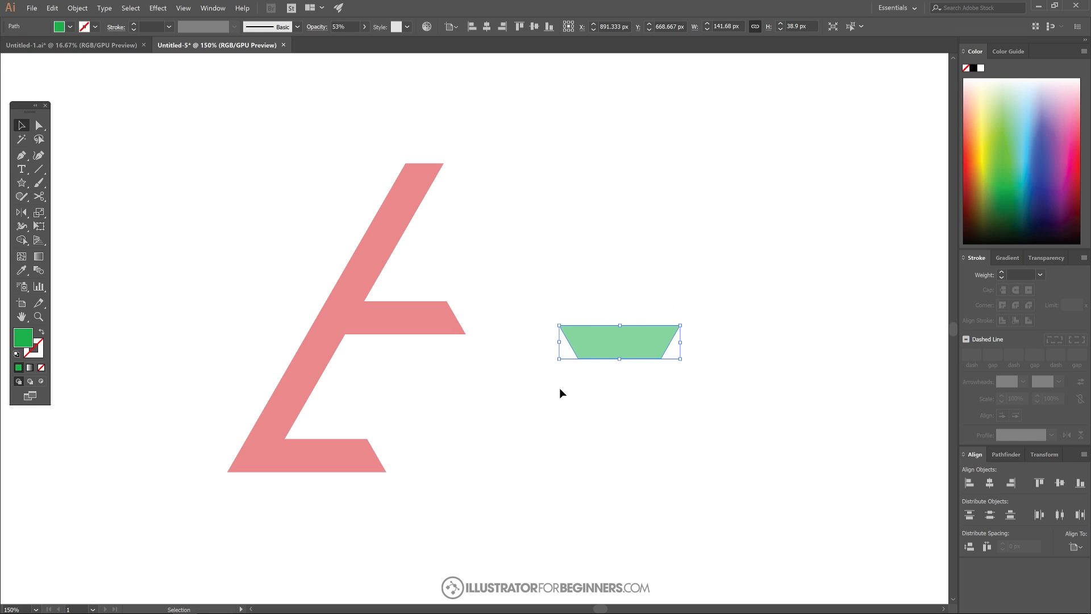
key(a)
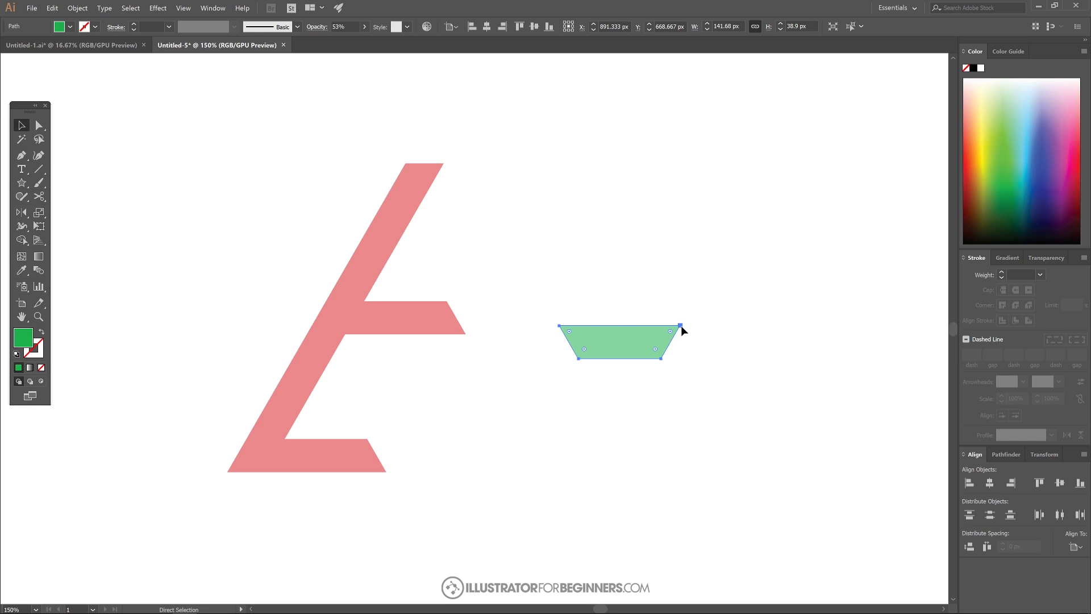
drag(681, 325, 466, 336)
Duplicate the flipped green trapezoid about 198 px right and 37 px down, and fill the copy with dark blue
key(v)
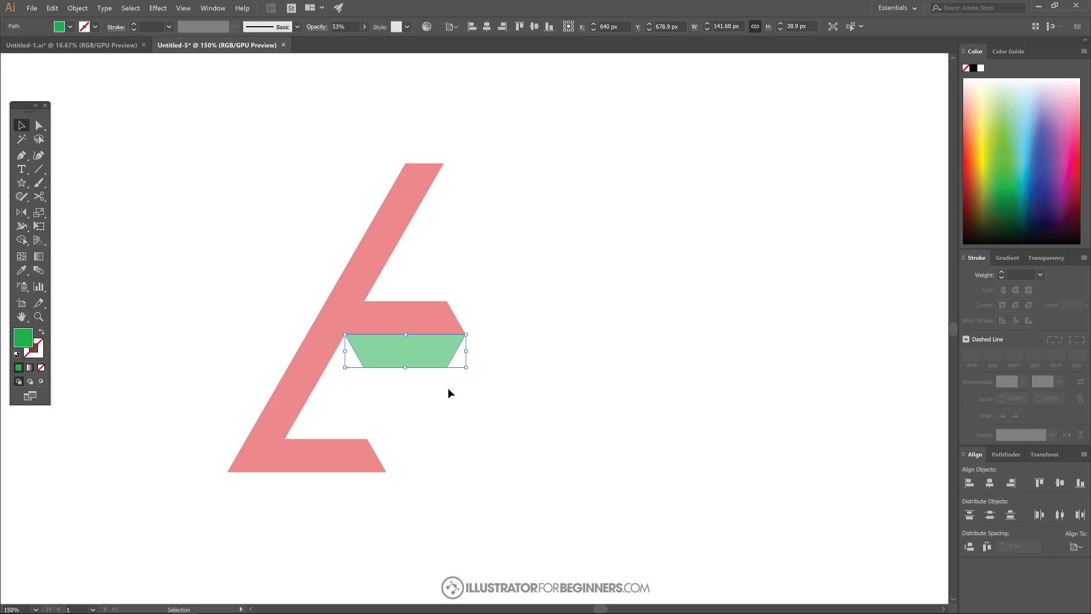
drag(418, 354, 585, 385)
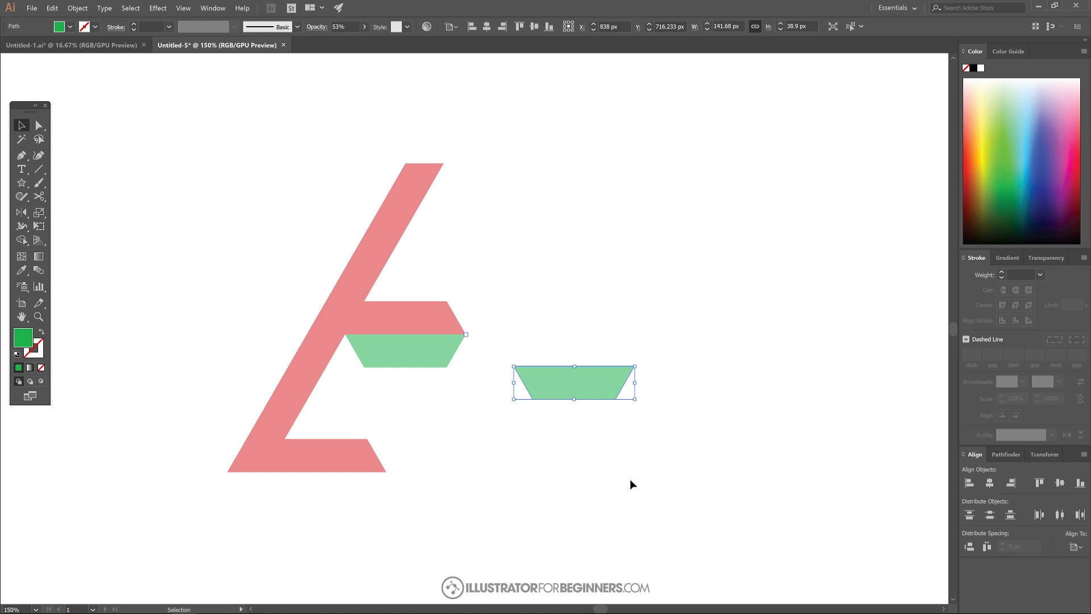
click(1042, 177)
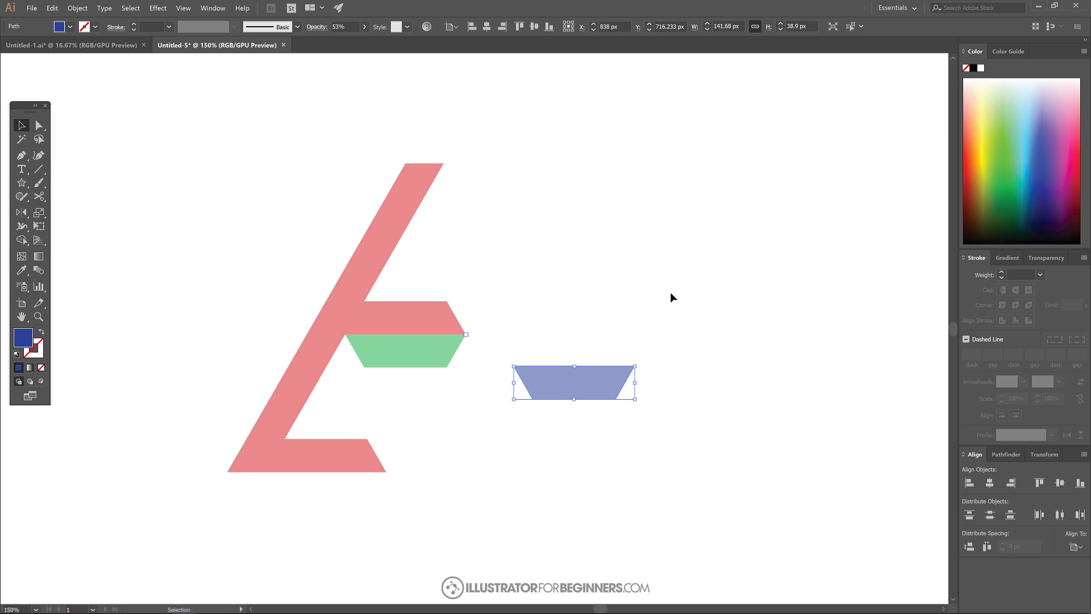
Rotate the blue trapezoid 60° and snap its lower-left corner to the inner corner between the slanted red bar and the bottom arm
click(24, 214)
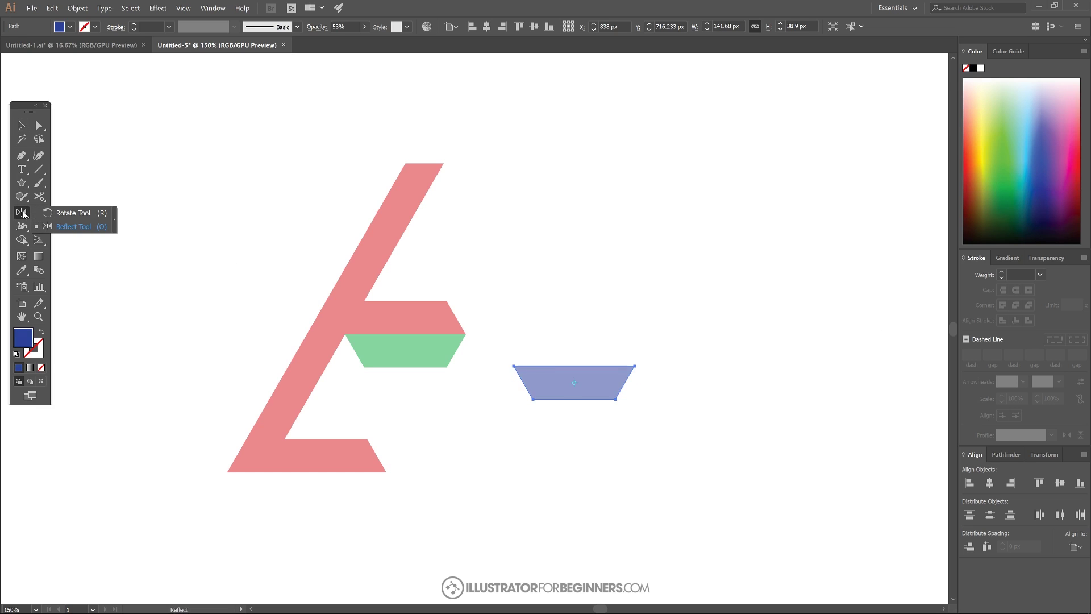
click(48, 214)
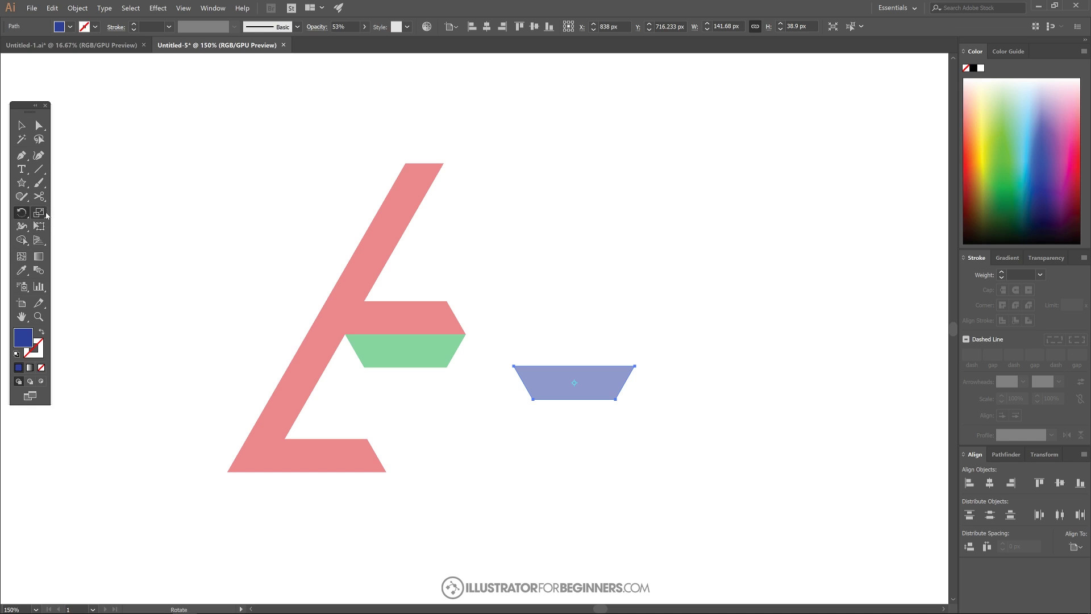
double_click(22, 214)
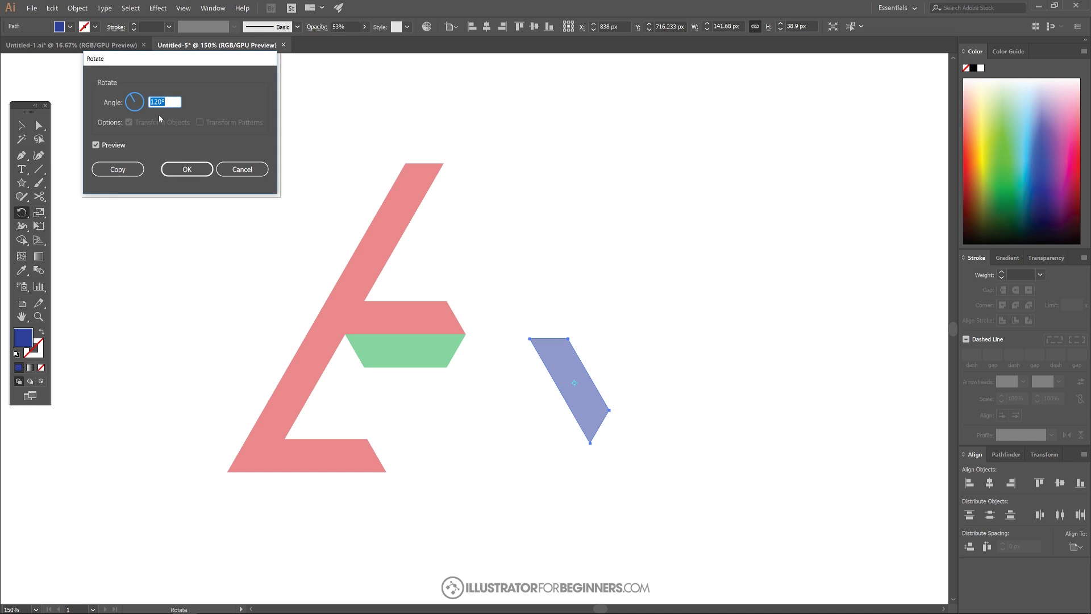
text(60)
key(Tab)
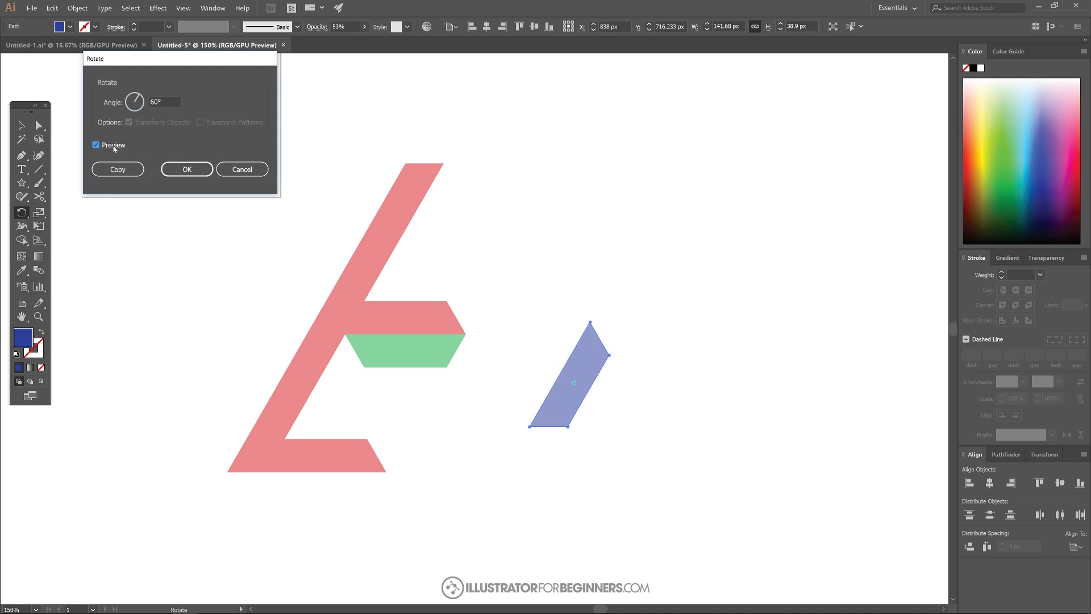
click(113, 147)
click(114, 148)
click(194, 177)
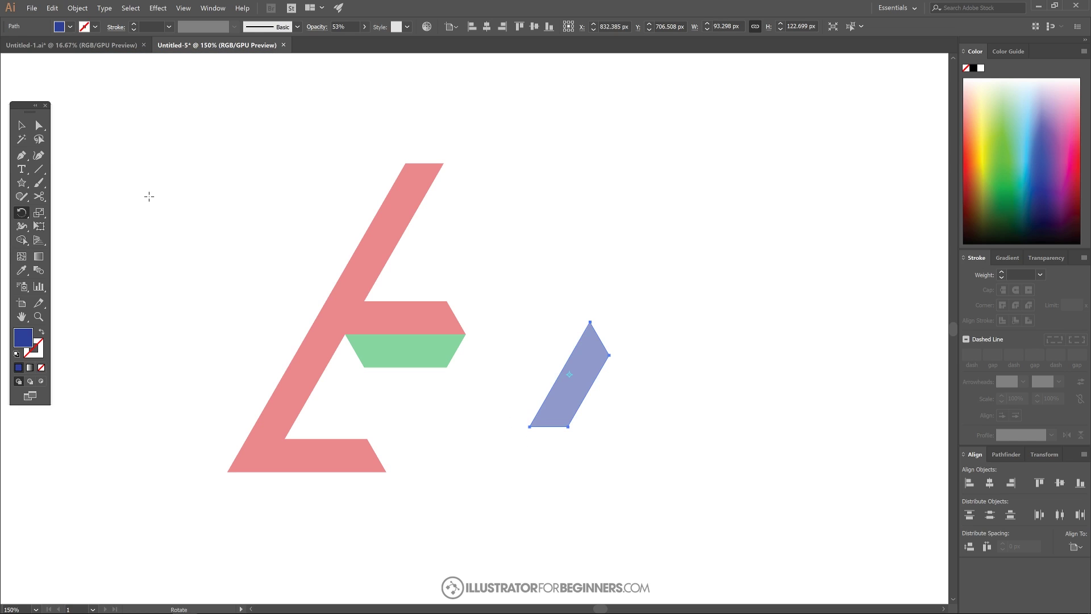
click(21, 125)
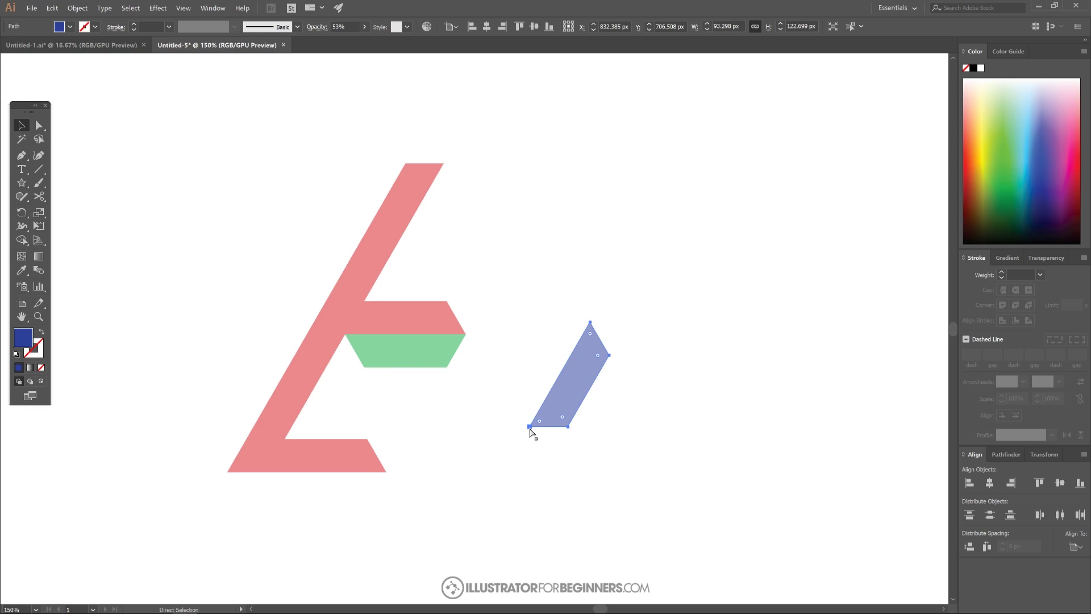
drag(531, 427, 285, 443)
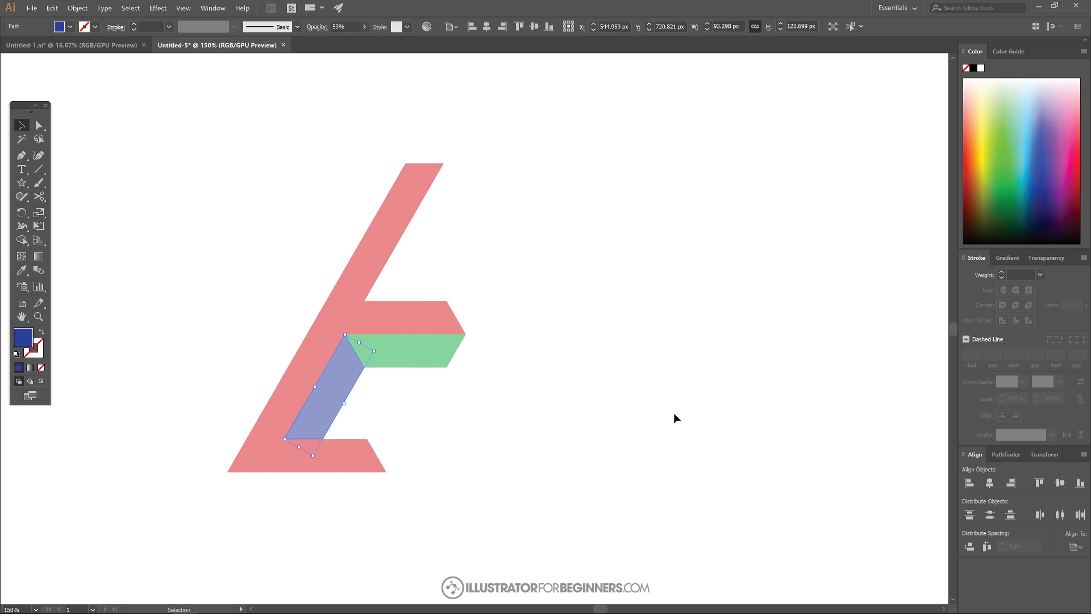
Set the opacity of the red, green and blue shapes together to 100%
key(ctrl+minus)
key(ctrl+minus)
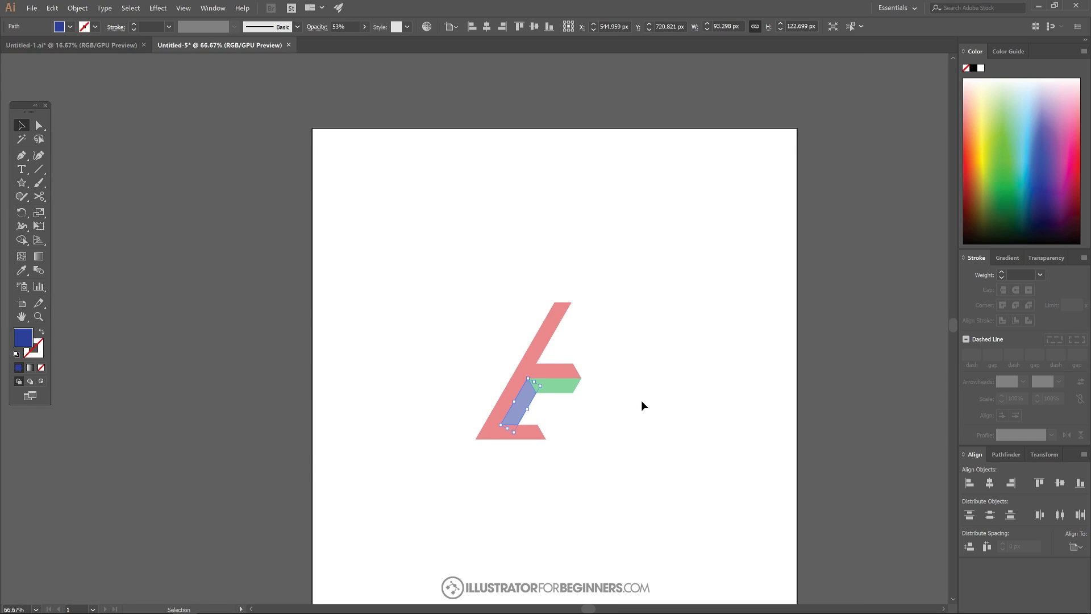
drag(641, 401, 559, 369)
key(ctrl+plus)
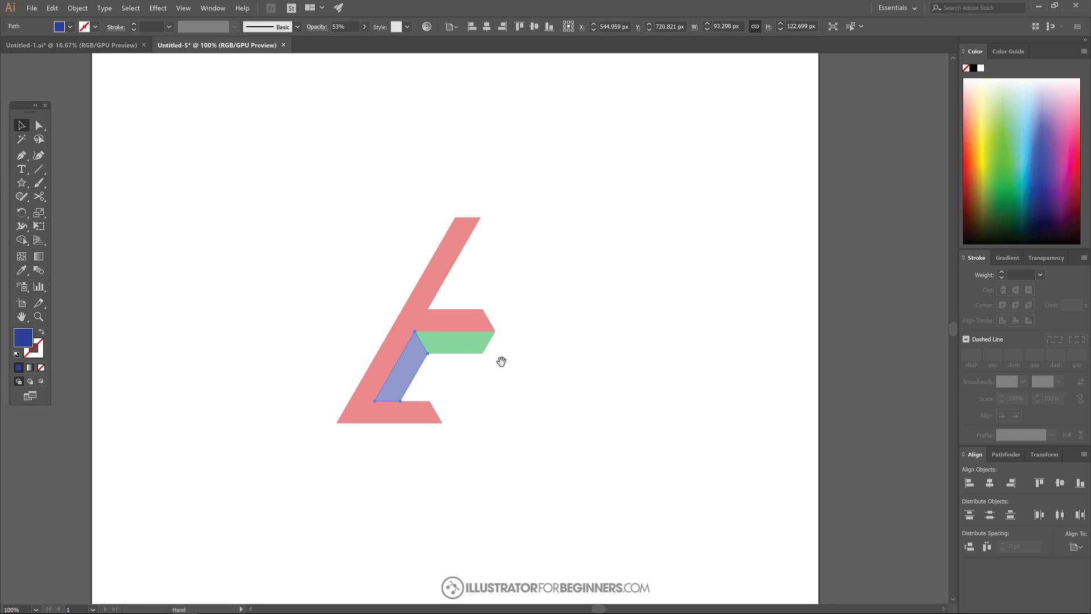
drag(500, 360, 449, 356)
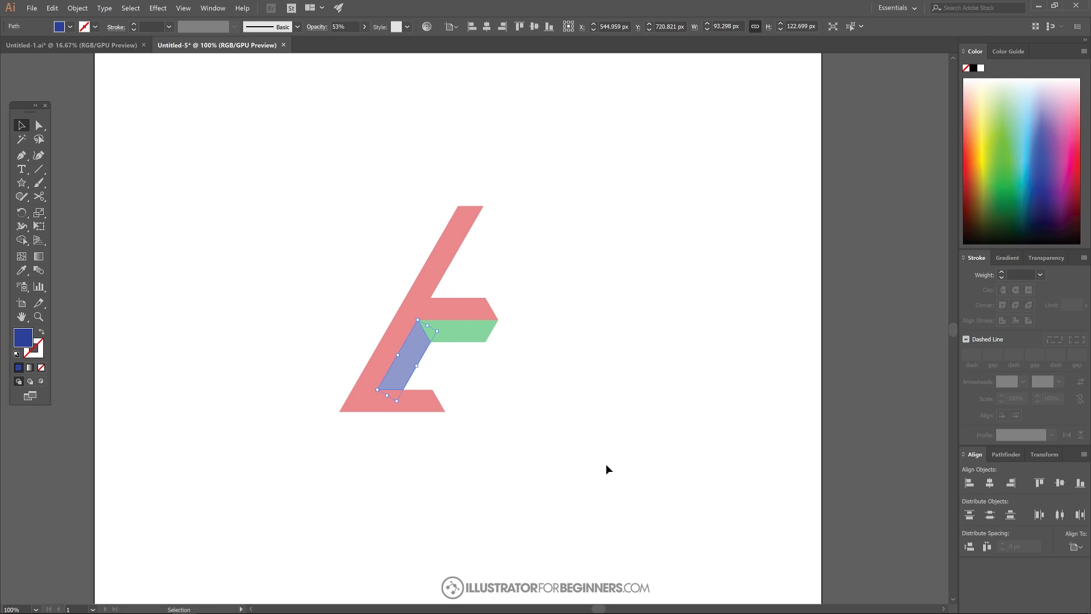
drag(606, 463, 263, 140)
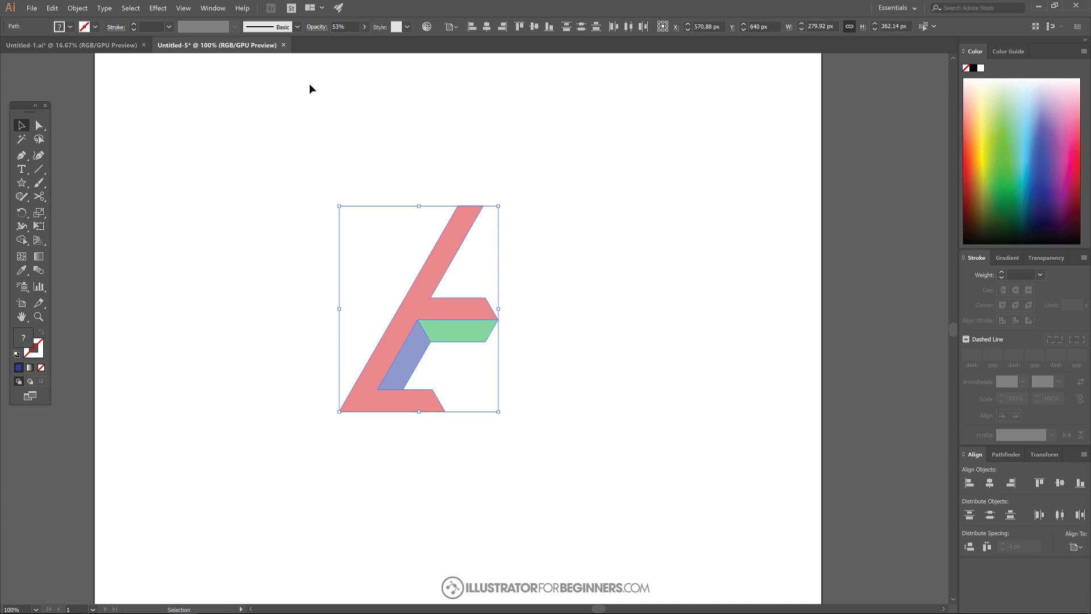
click(364, 26)
drag(344, 41, 402, 41)
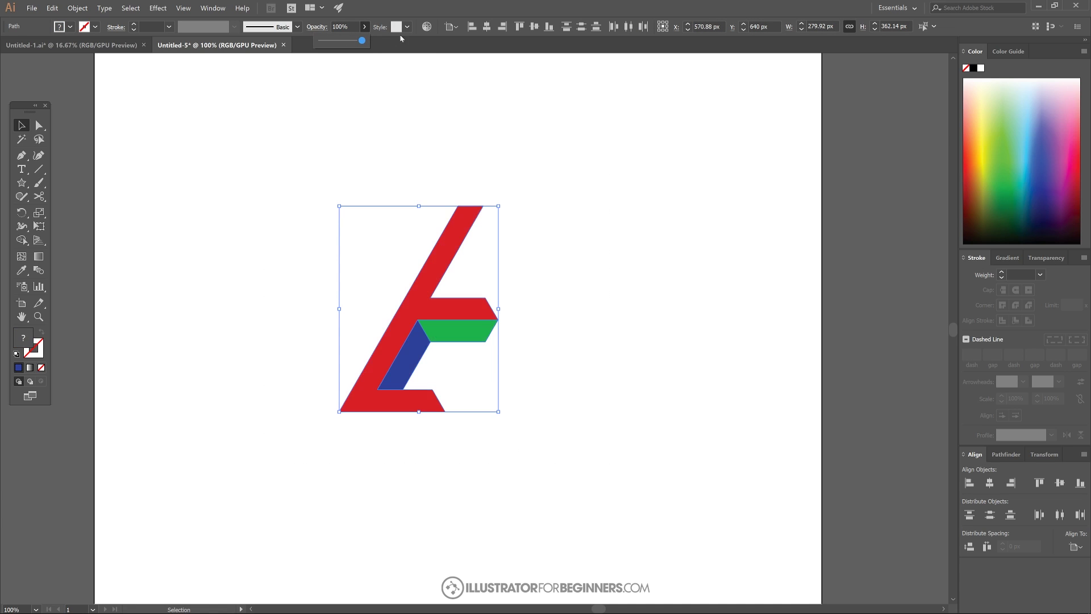
click(640, 270)
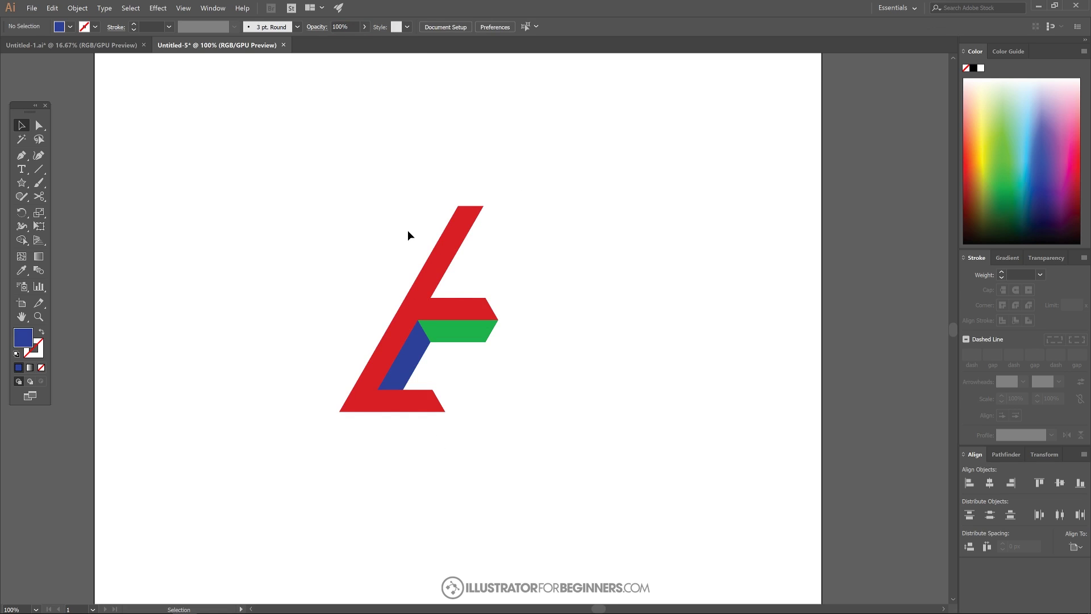
Recolor the blue slanted piece dark maroon and the green trapezoid under the middle arm light pink
click(463, 226)
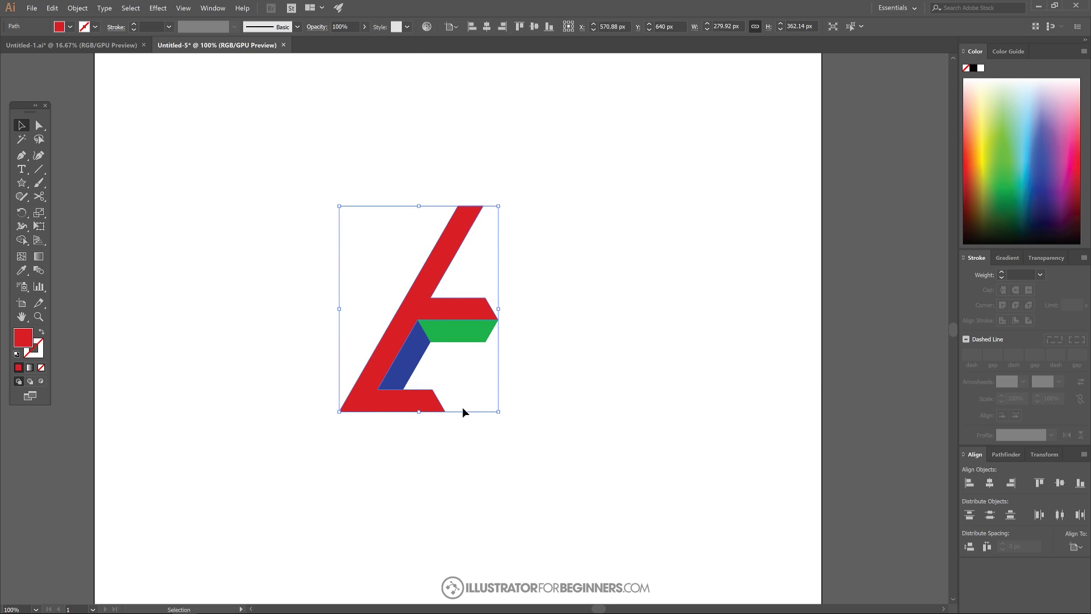
click(421, 353)
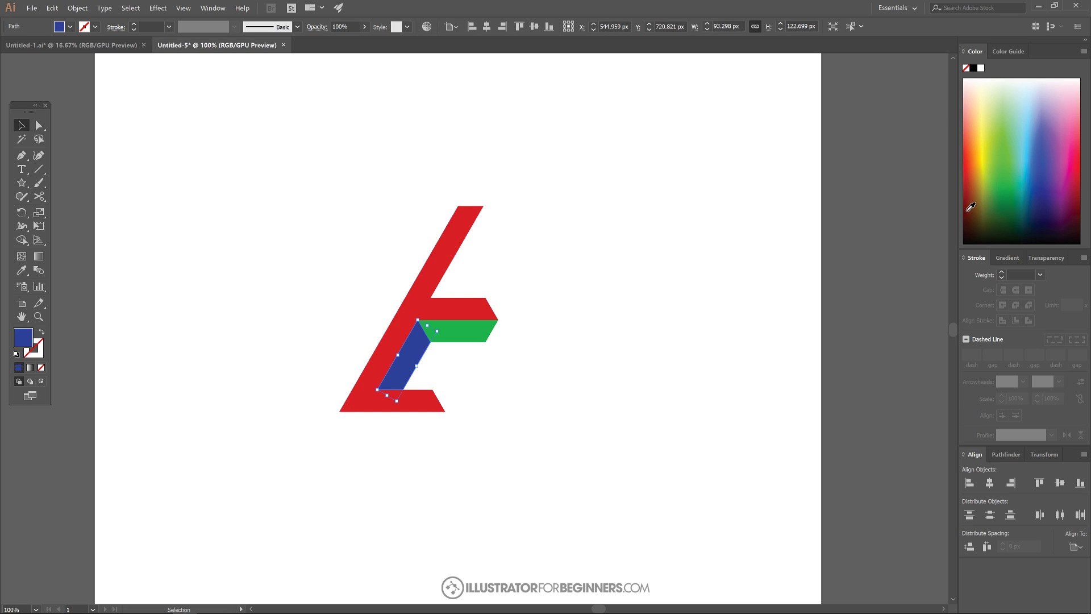
click(971, 207)
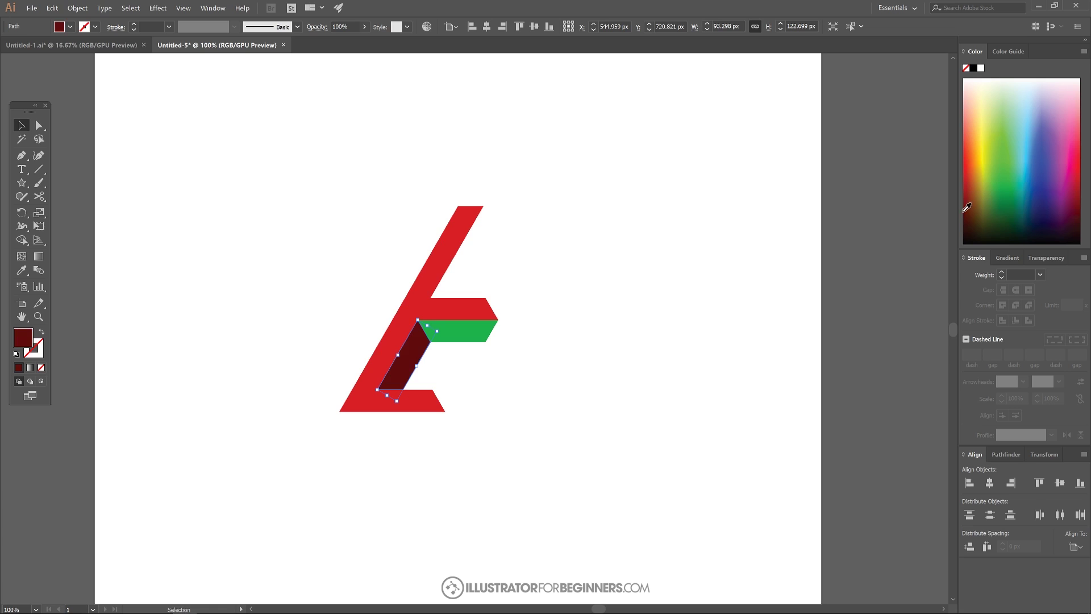
click(467, 330)
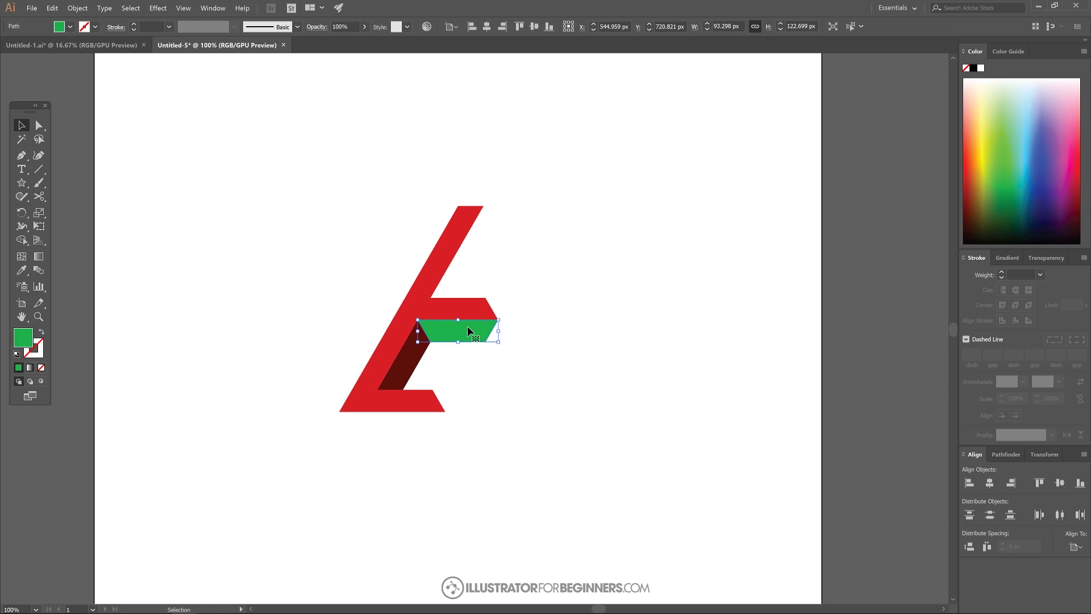
click(971, 103)
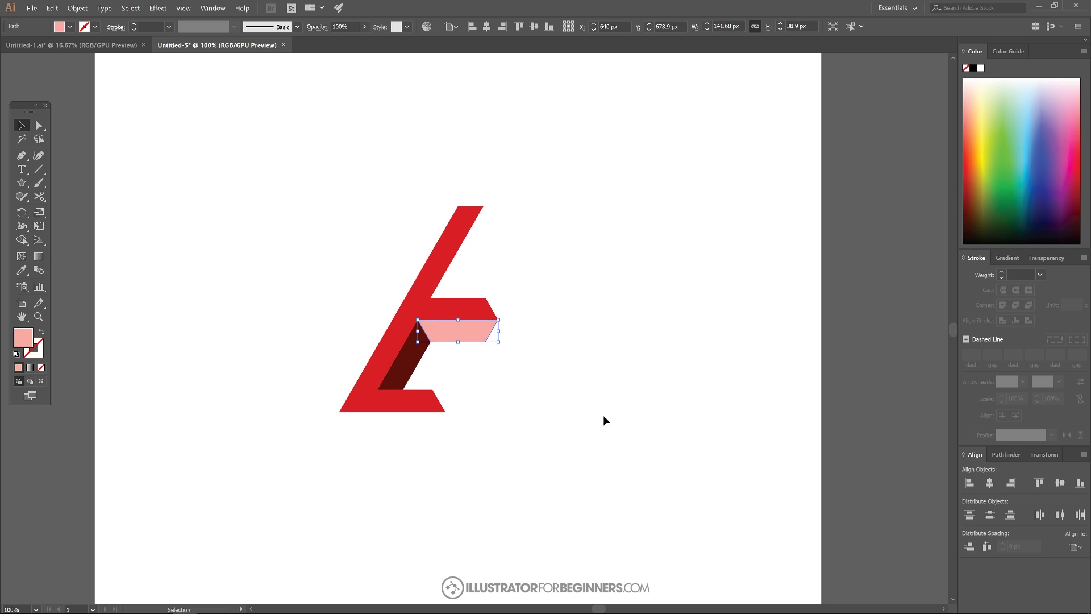
Duplicate the whole figure, with one copy near the artboard's left edge and the other centred at about X 633 px, Y 648 px
drag(626, 445, 342, 172)
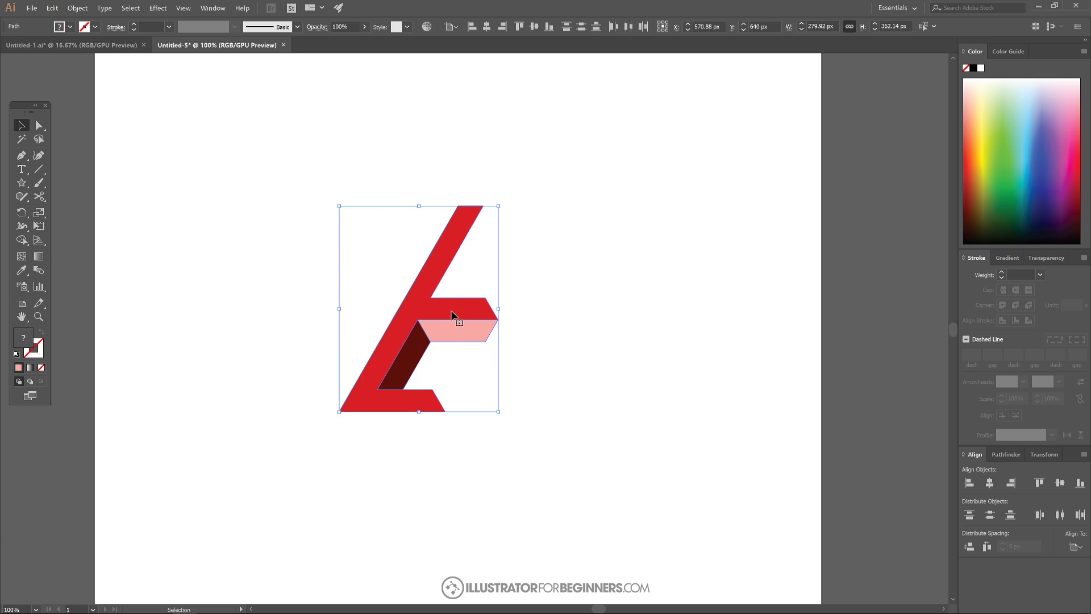
drag(452, 311, 475, 336)
click(648, 219)
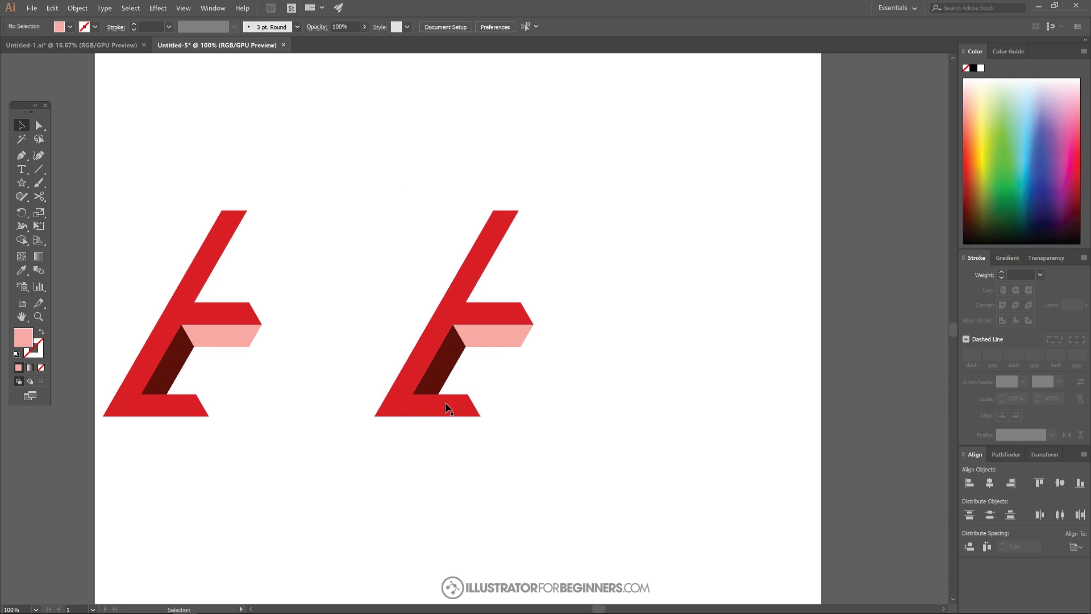
Recolor the right-hand figure's large red shape with the dark maroon sampled from the left figure's inner slanted piece
click(466, 277)
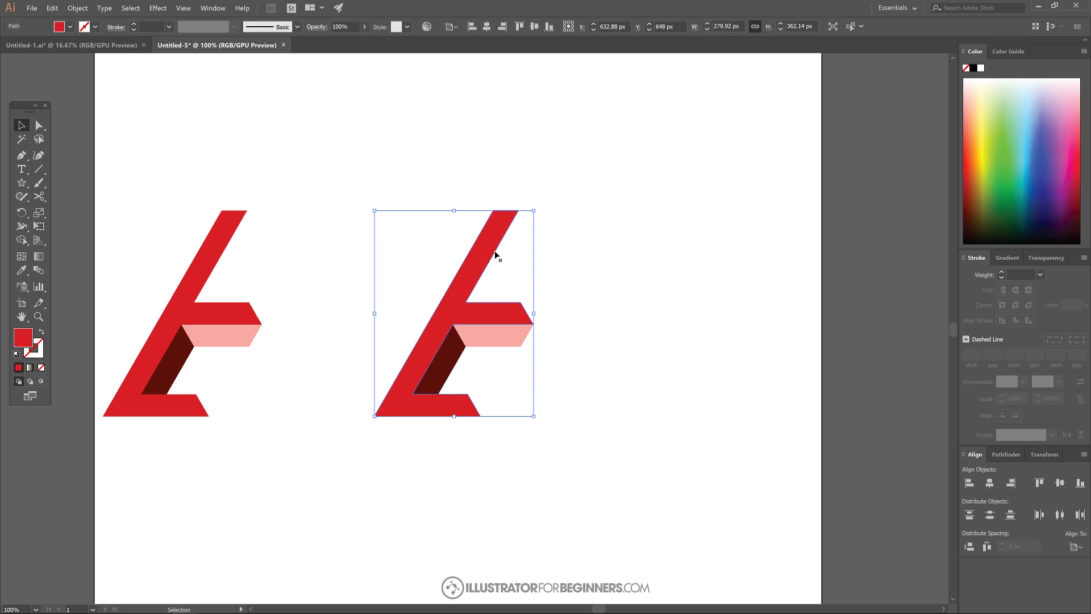
click(22, 271)
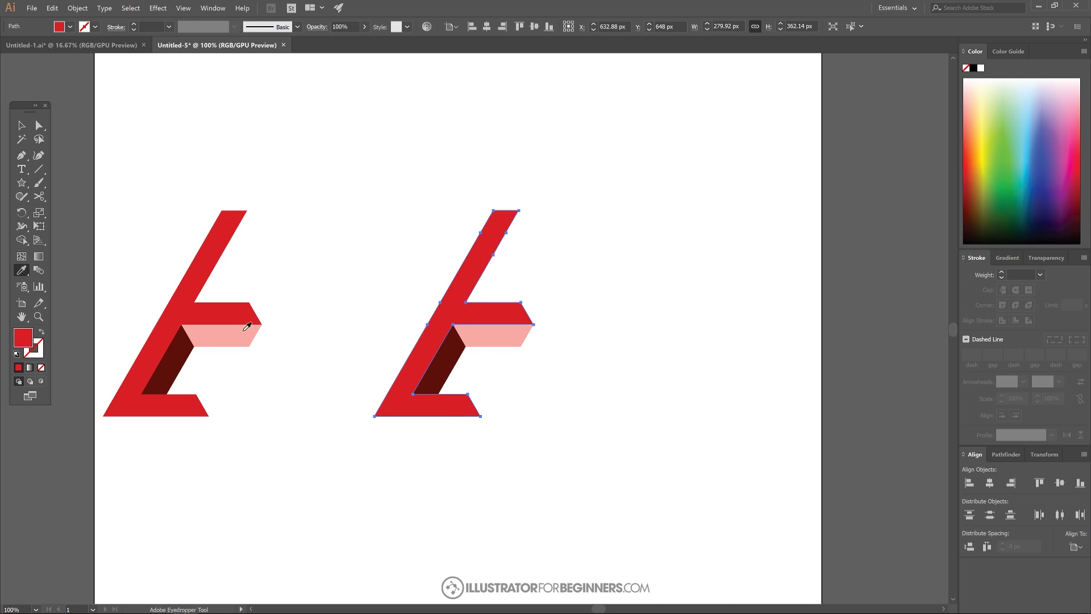
click(178, 353)
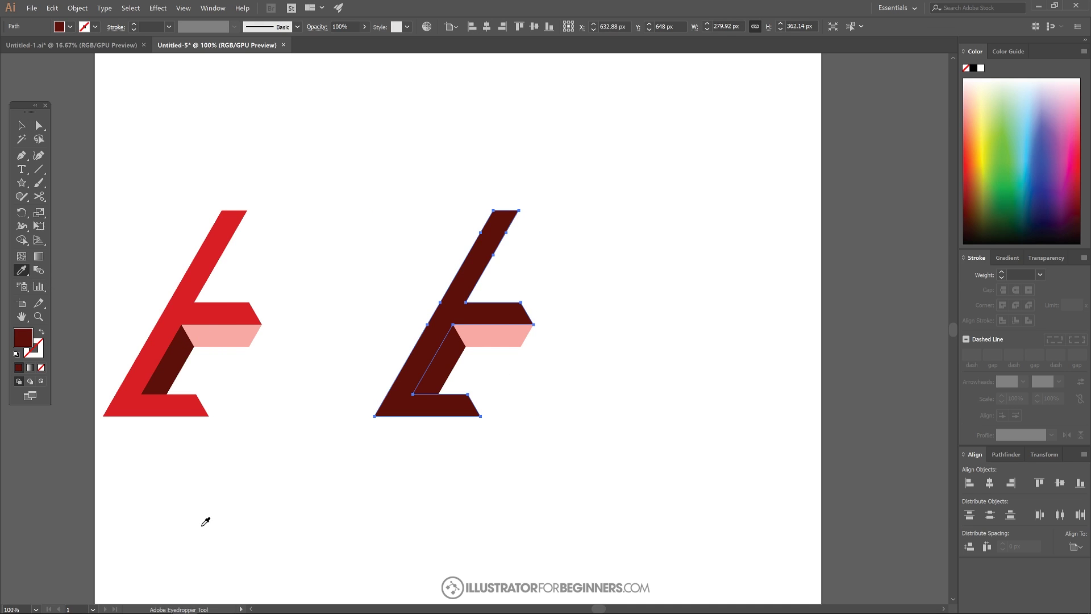
click(21, 125)
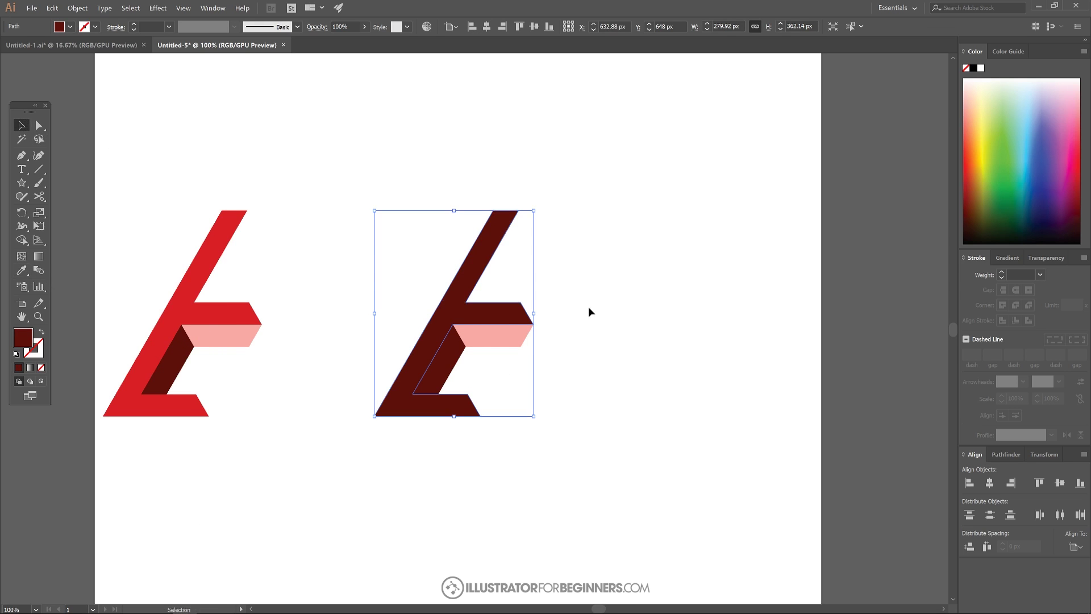
Recolor the right-hand figure's pink trapezoid with the bright red sampled from the left figure's slanted bar
click(455, 350)
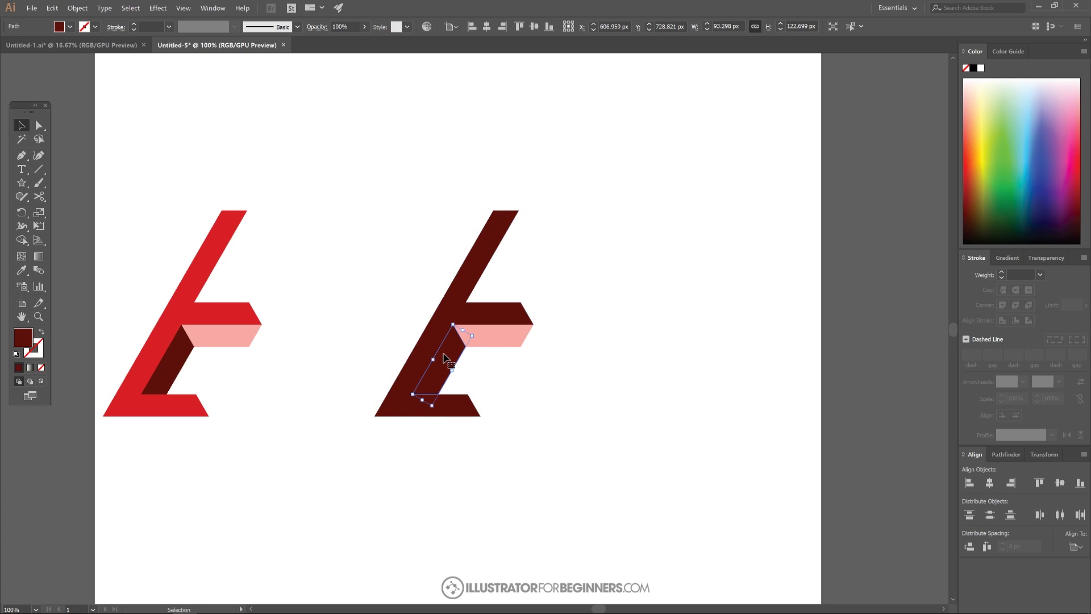
click(508, 340)
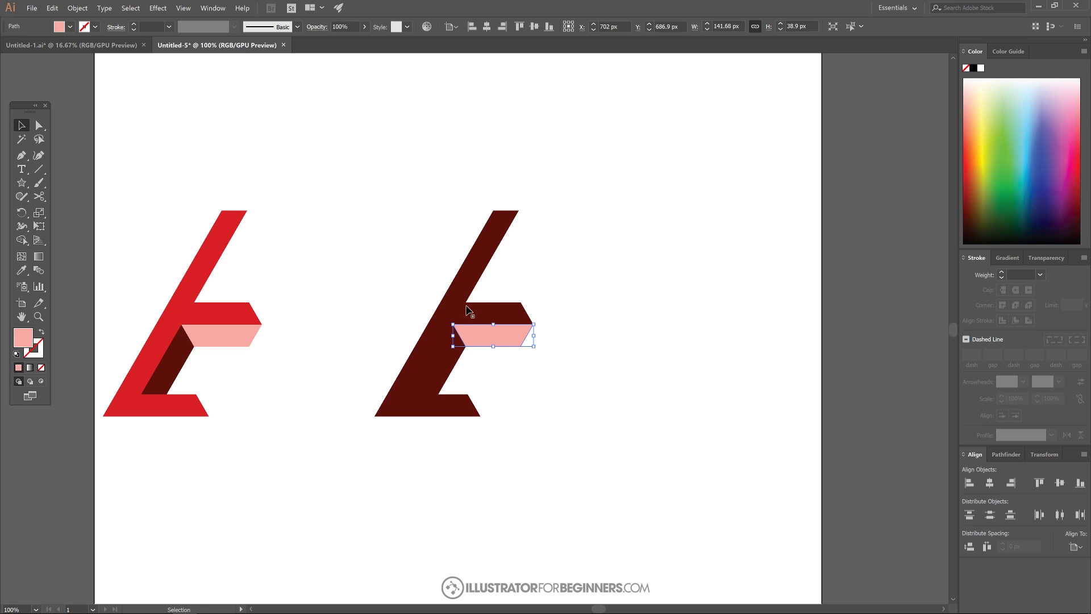
key(i)
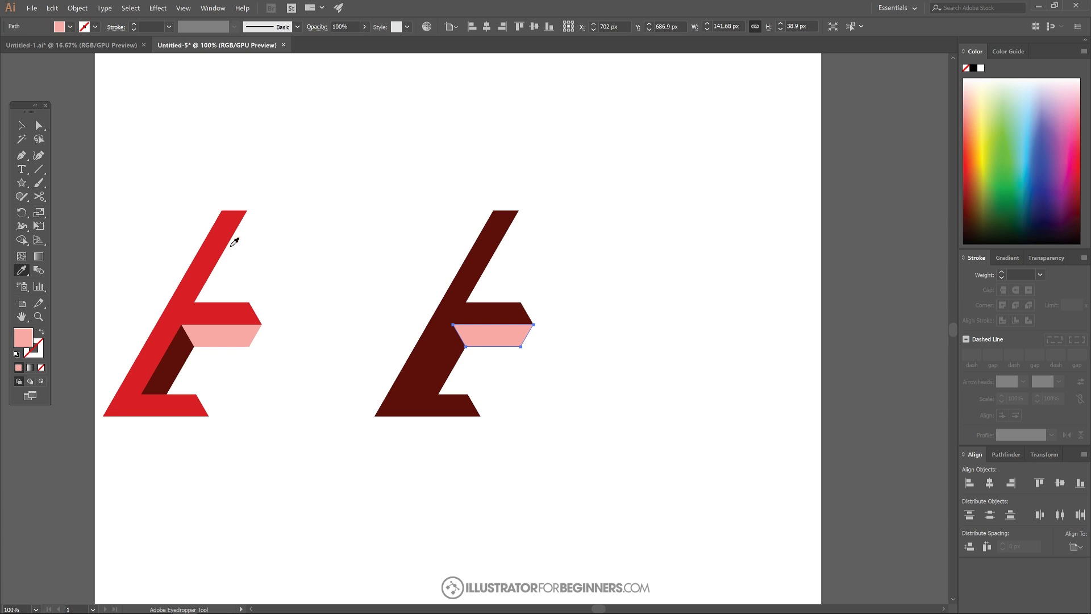
click(210, 249)
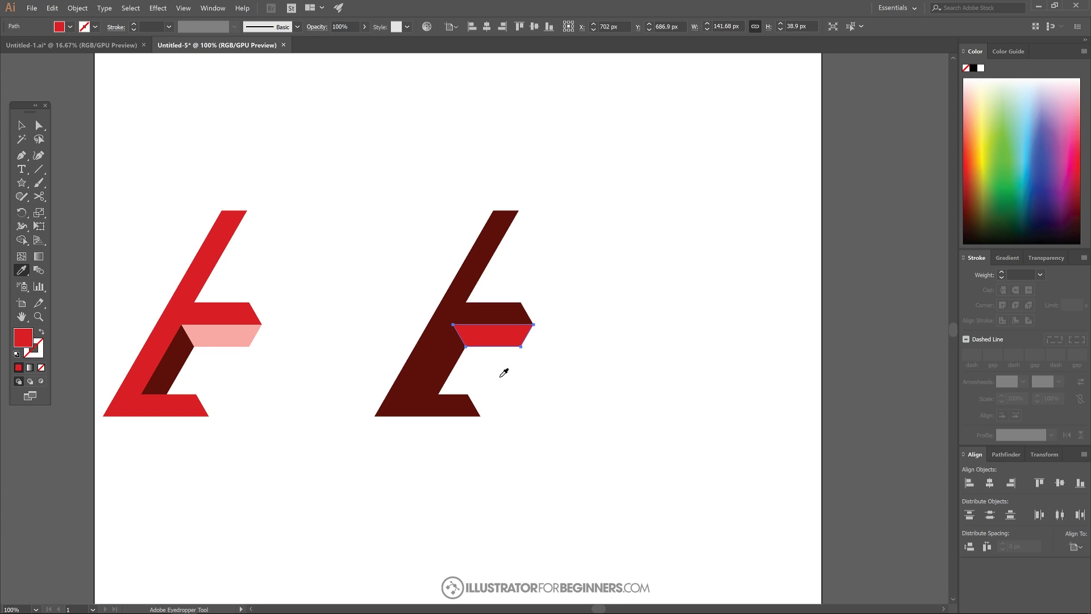
key(v)
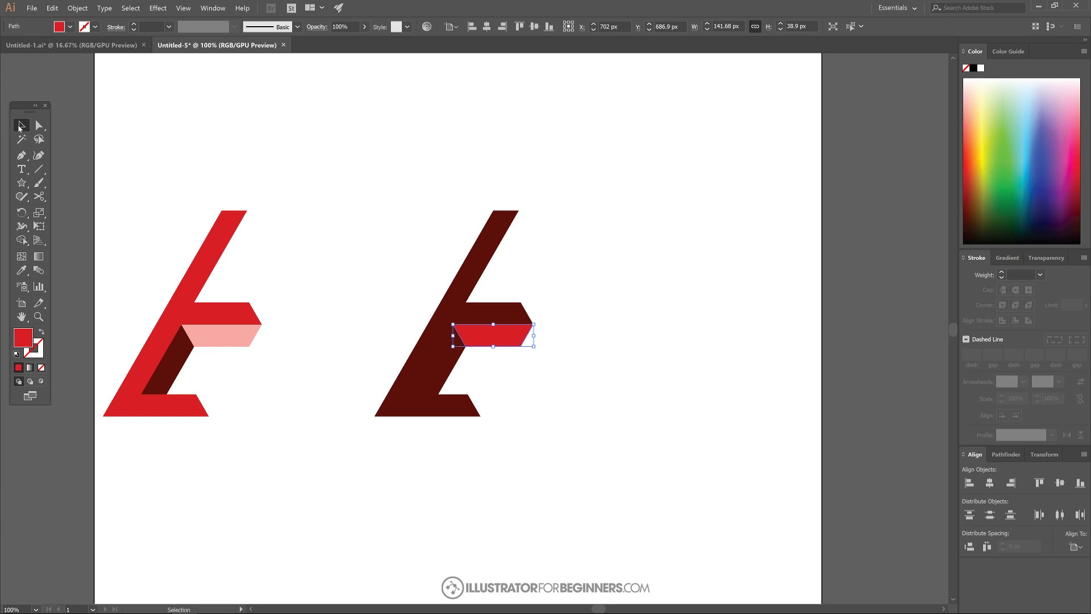
Recolor the middle figure's inner slanted piece with the light pink sampled from the left figure's trapezoid
click(454, 363)
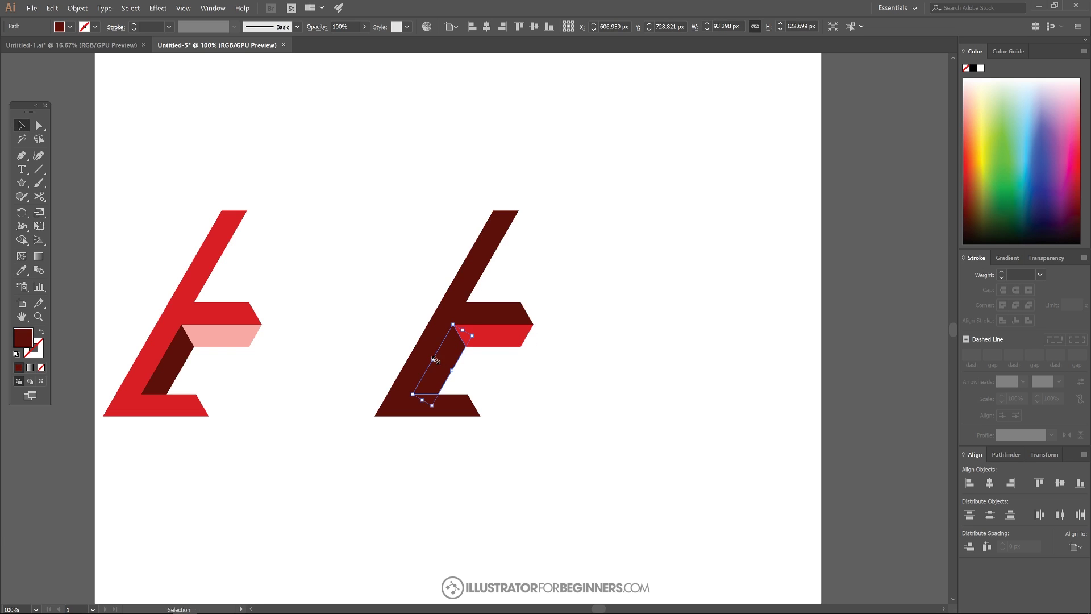
key(i)
click(229, 329)
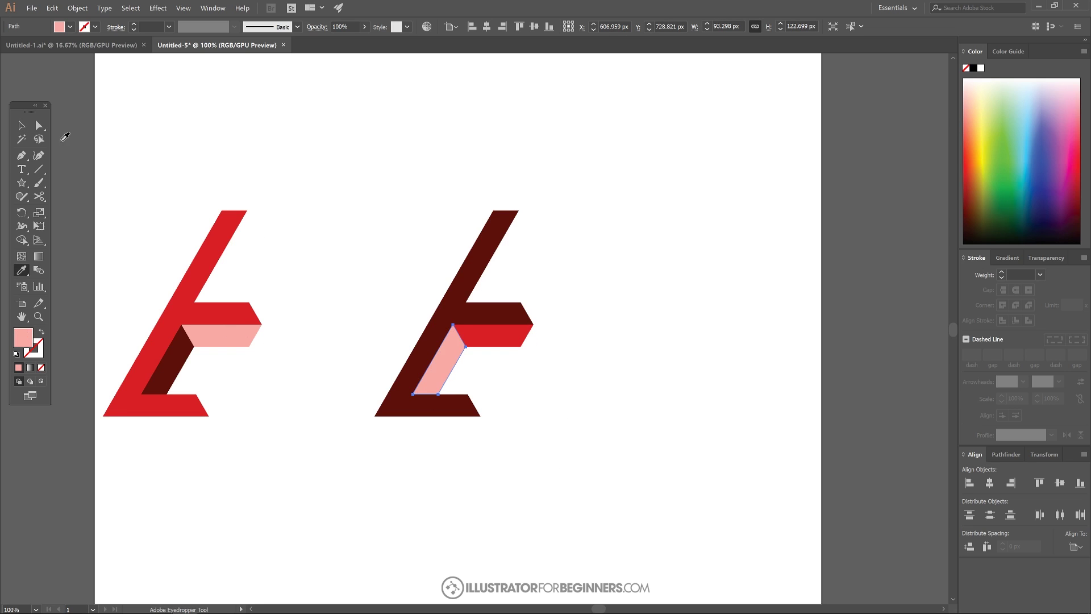
click(22, 126)
Duplicate the whole maroon figure horizontally toward the artboard's right edge, centring the copy at about X 1050 px, Y 648 px
drag(616, 467, 356, 146)
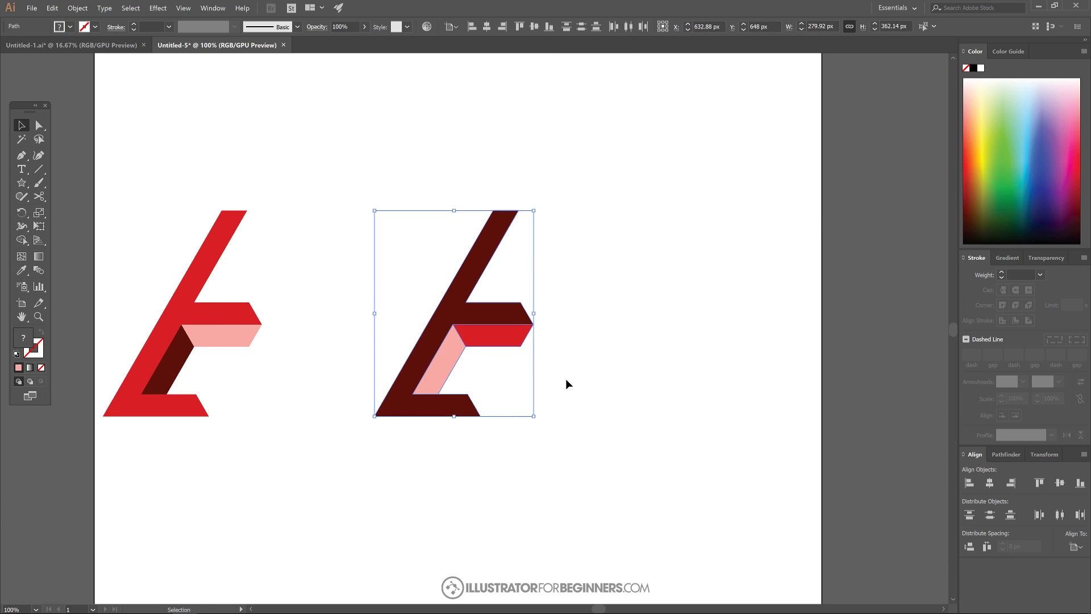
drag(462, 324, 699, 324)
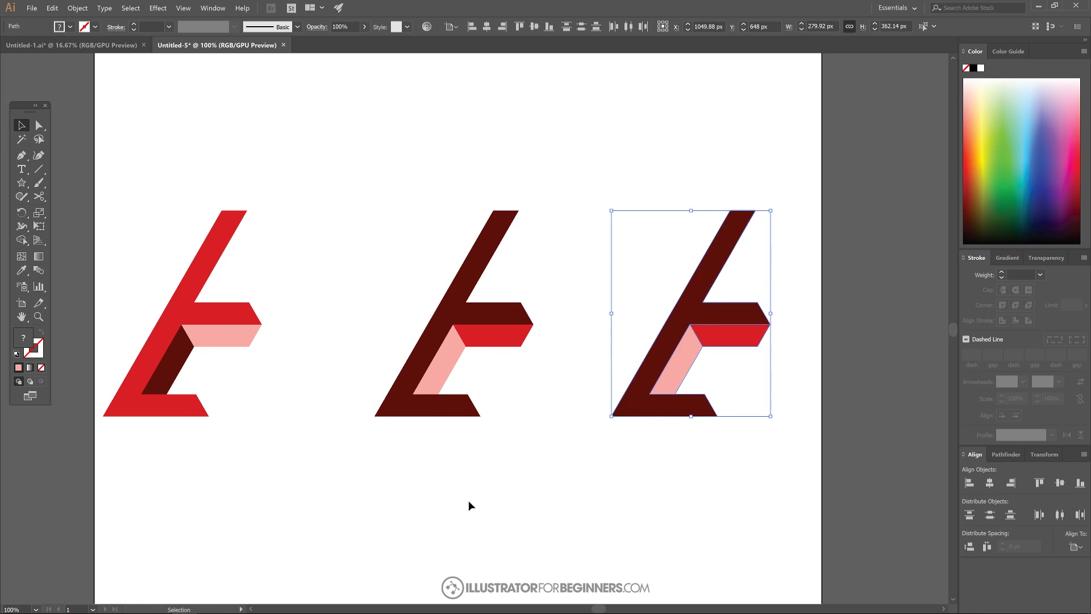
click(864, 278)
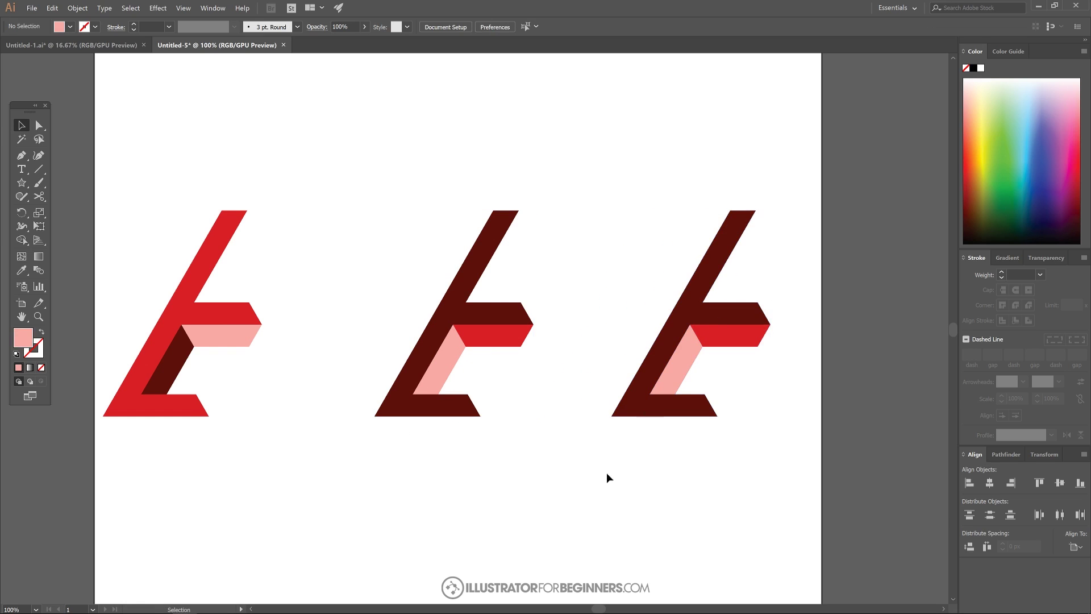
Recolor the rightmost figure's large maroon shape with the light pink sampled from the left figure's trapezoid
click(738, 236)
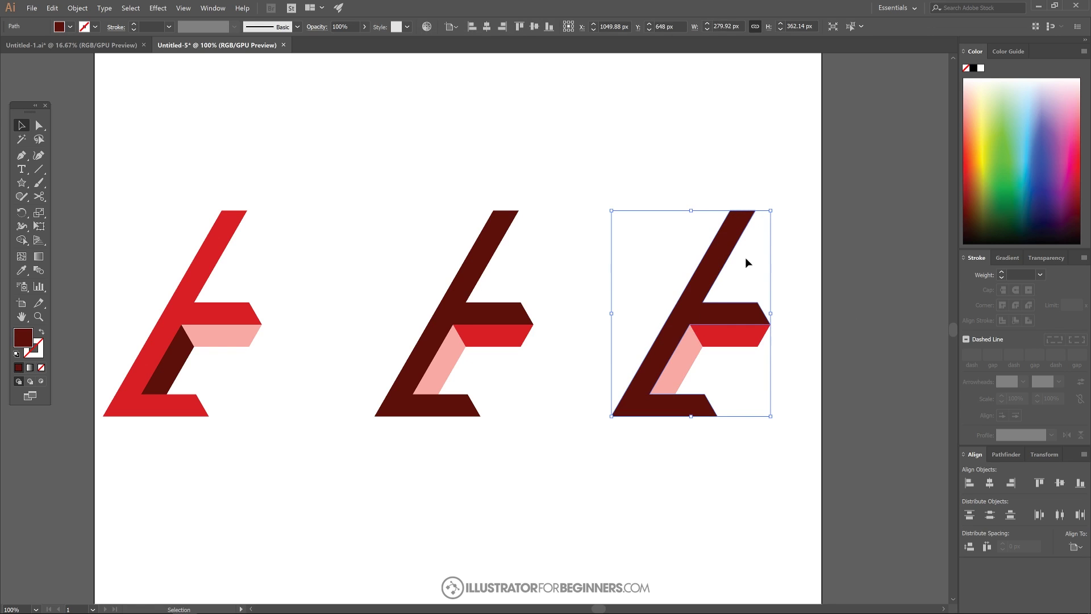
key(i)
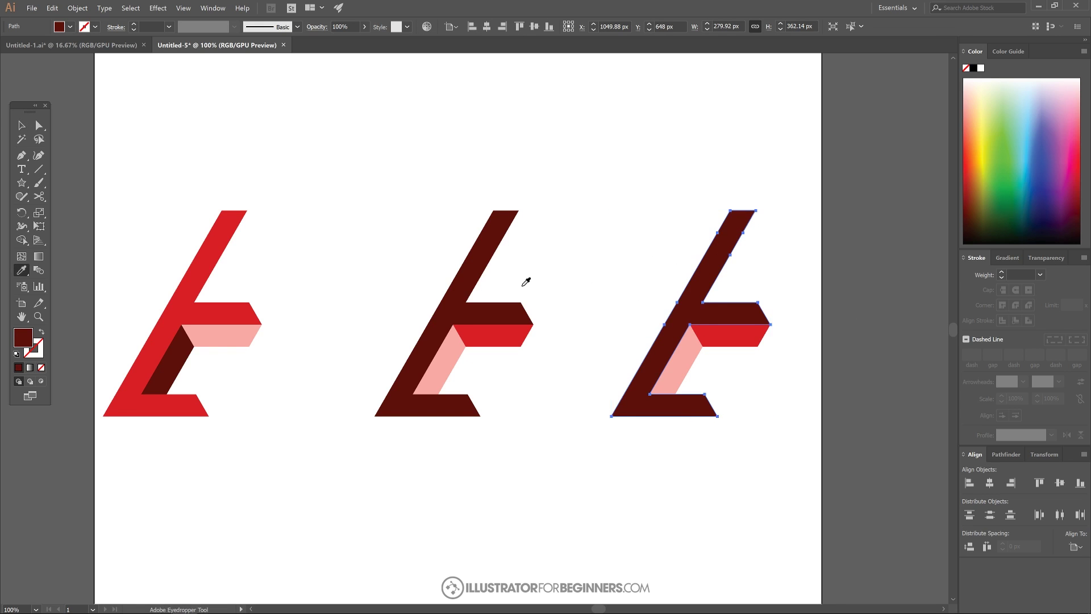
click(222, 335)
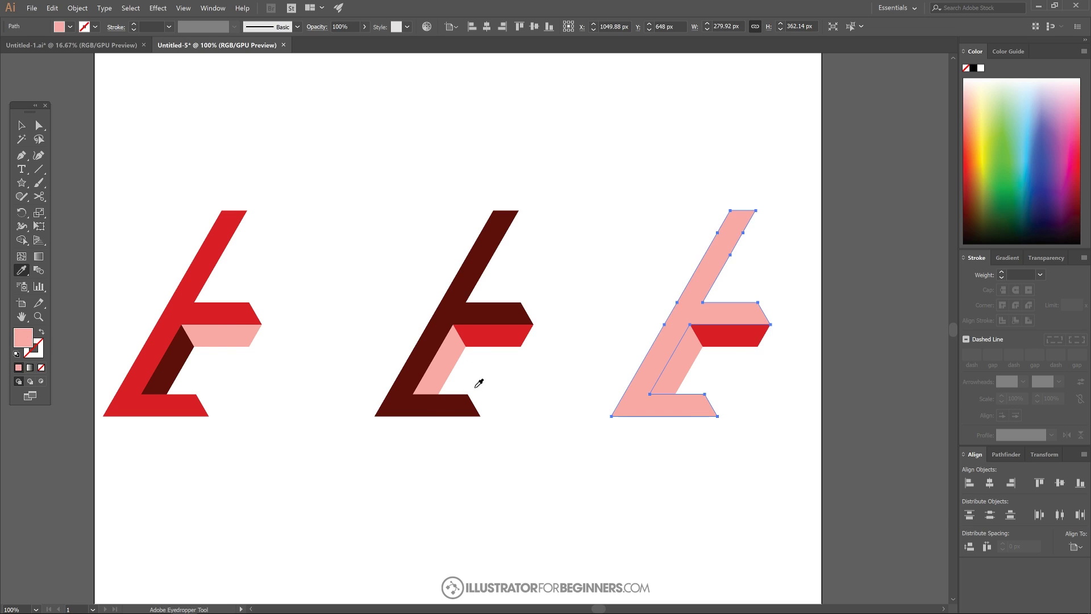
key(v)
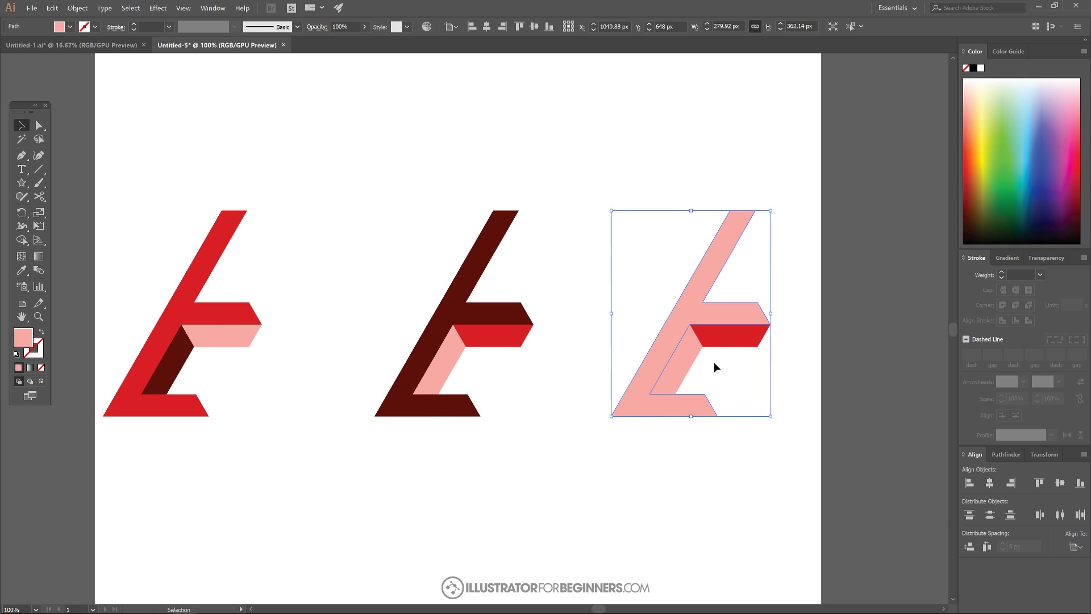
Recolor the rightmost figure's red trapezoid with the dark maroon sampled from the middle figure's large shape
click(743, 342)
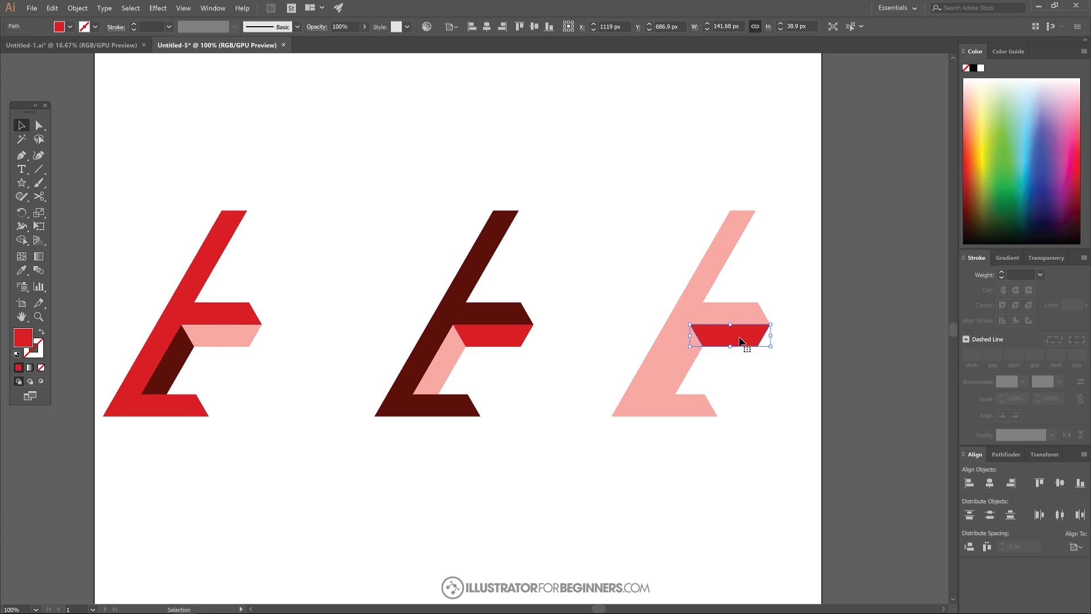
key(i)
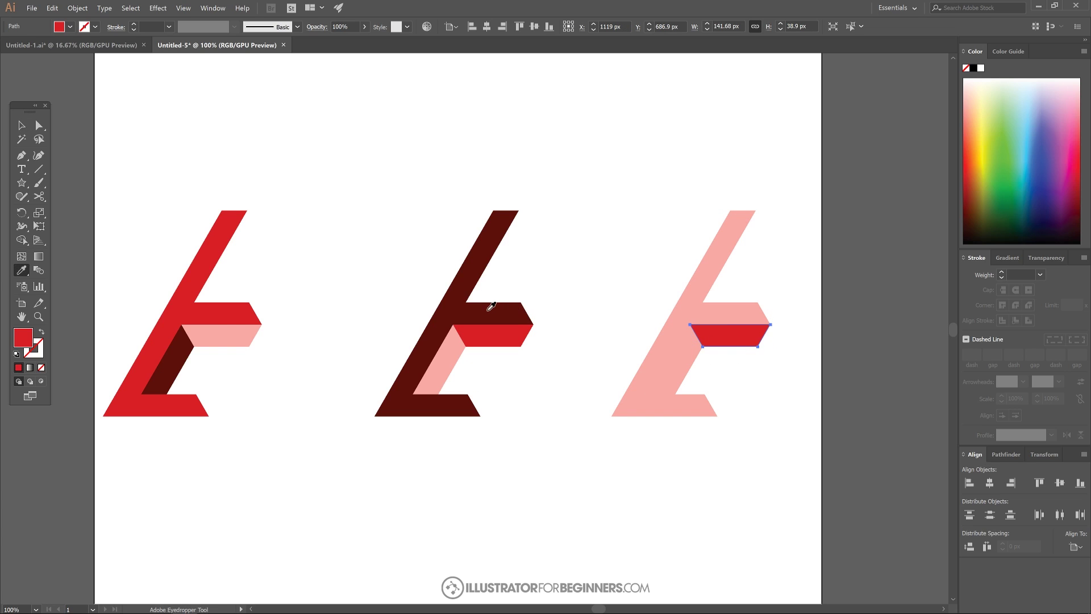
click(490, 307)
key(v)
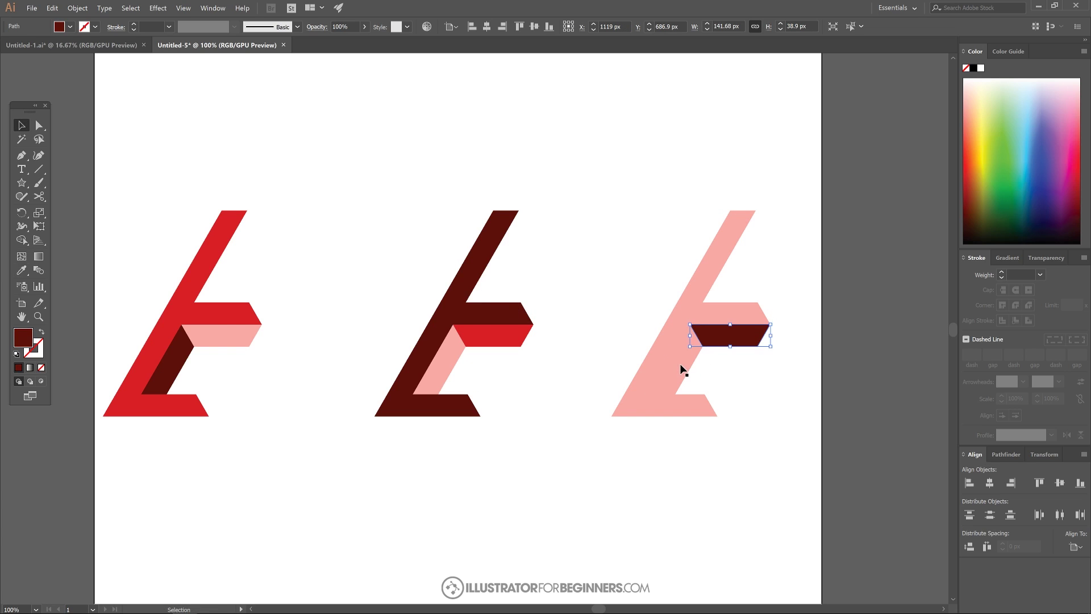
Recolor the rightmost figure's inner slanted piece with the bright red sampled from the middle figure's trapezoid
click(683, 357)
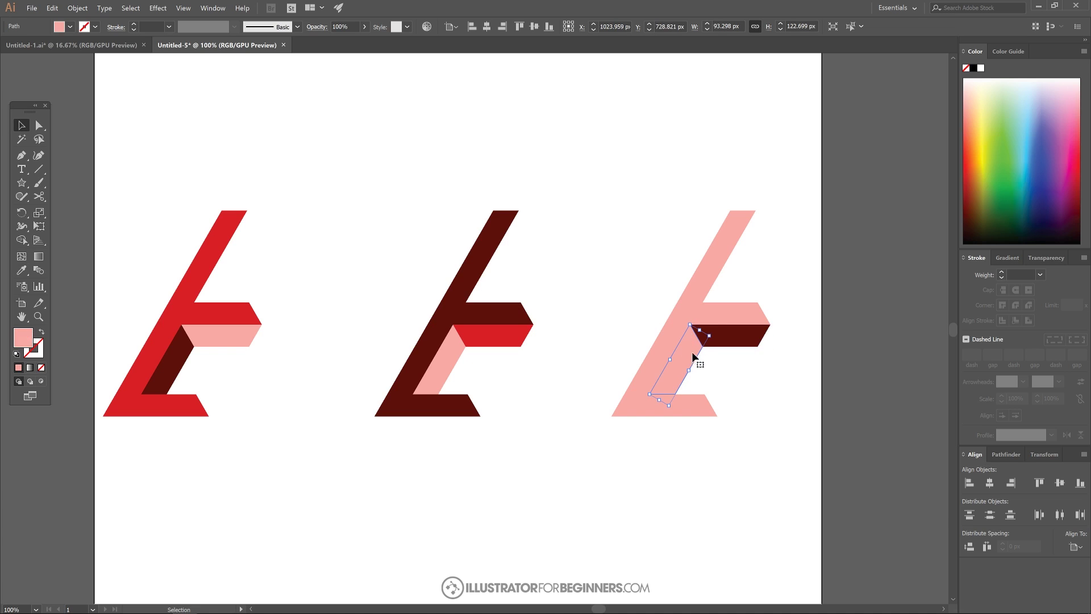
key(i)
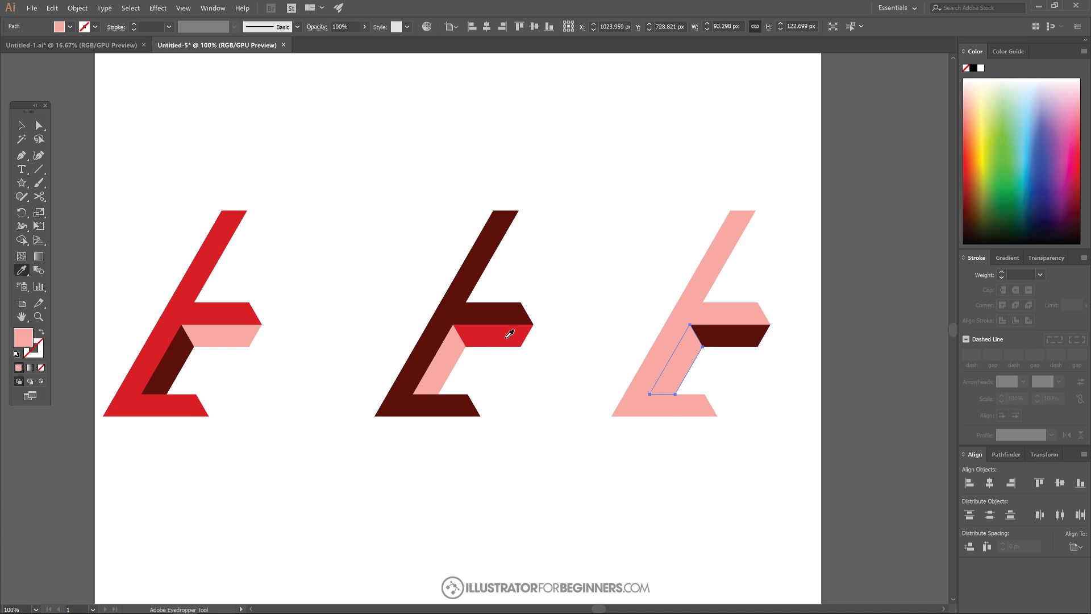
click(508, 332)
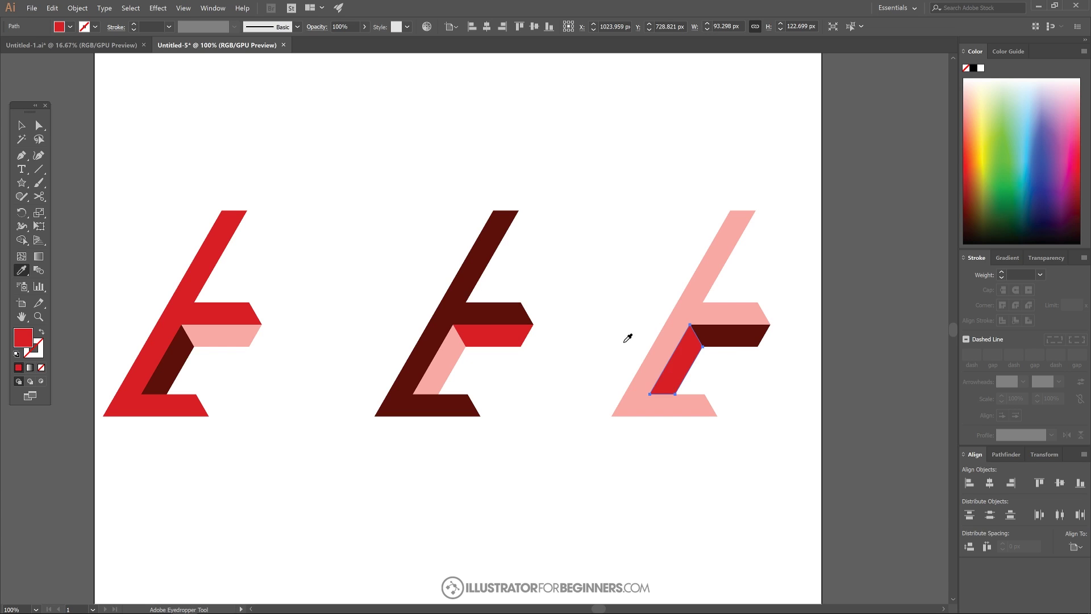
click(22, 126)
Group all pieces of the middle maroon figure, and separately group all pieces of the rightmost pink figure
drag(556, 473, 353, 148)
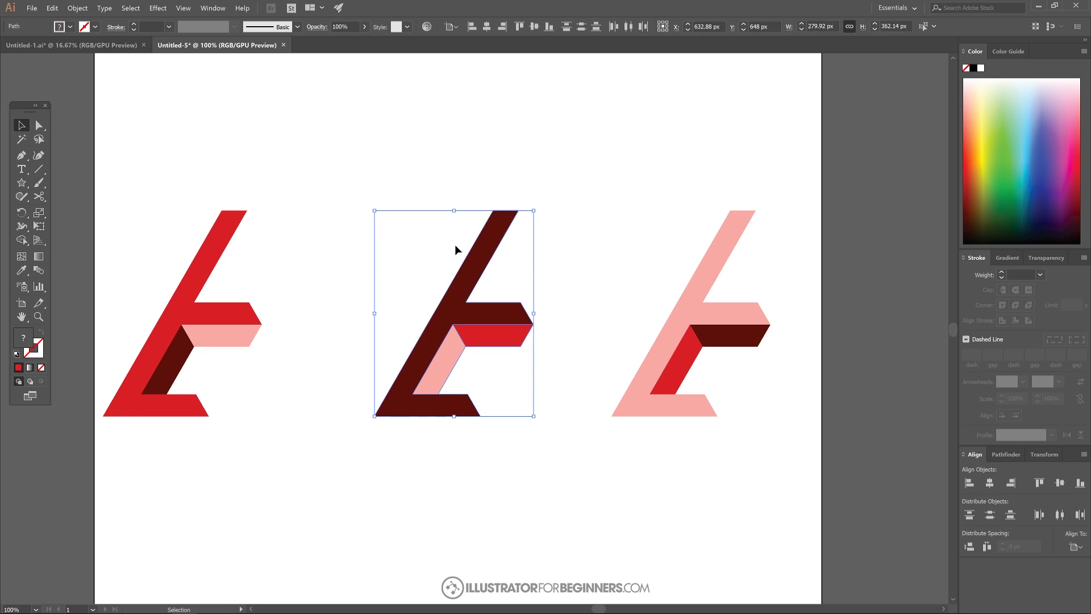
key(ctrl+g)
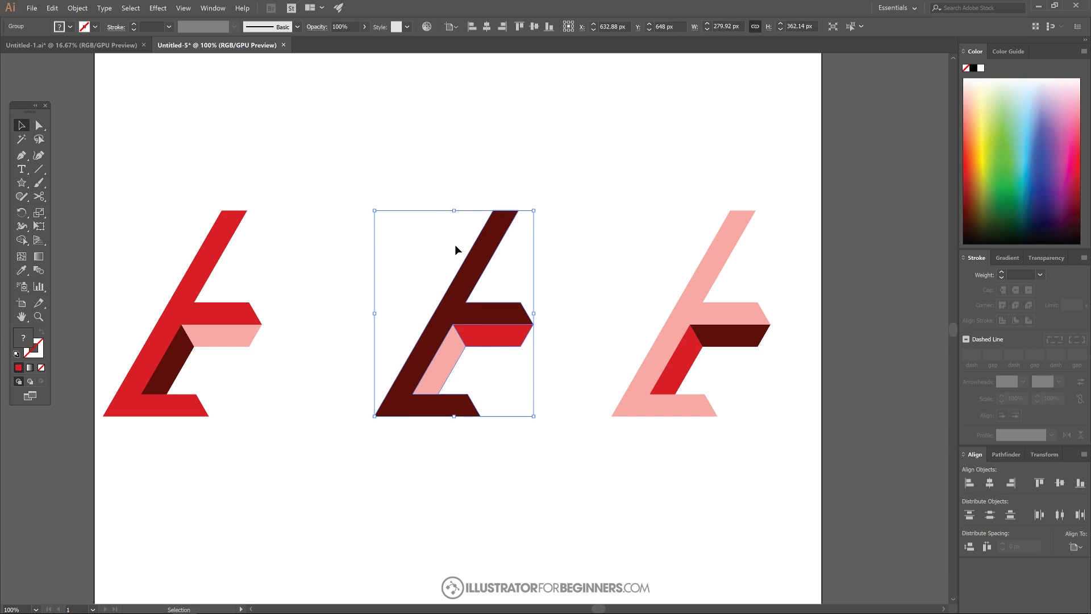
drag(853, 464, 583, 159)
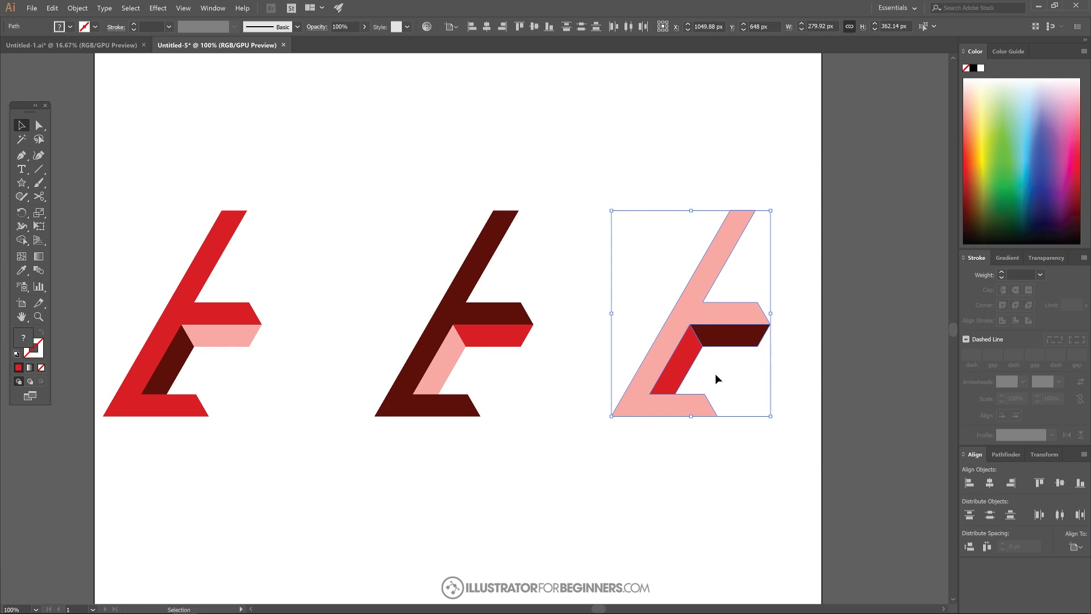
key(a)
key(ctrl+g)
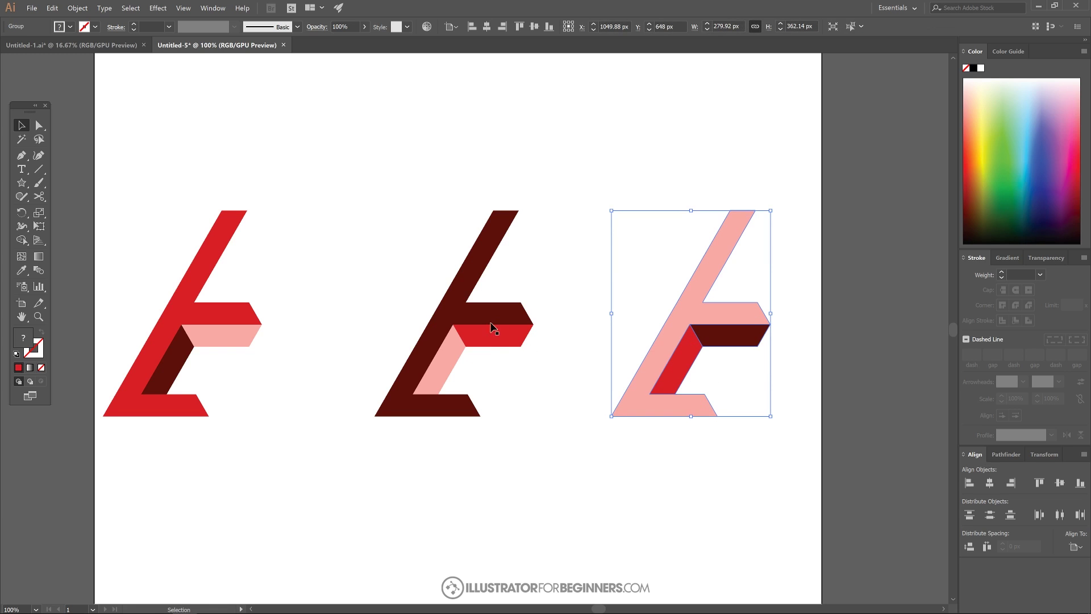
Shift the middle maroon figure slightly toward the red one and rotate it by 120°
drag(511, 319, 484, 315)
double_click(22, 212)
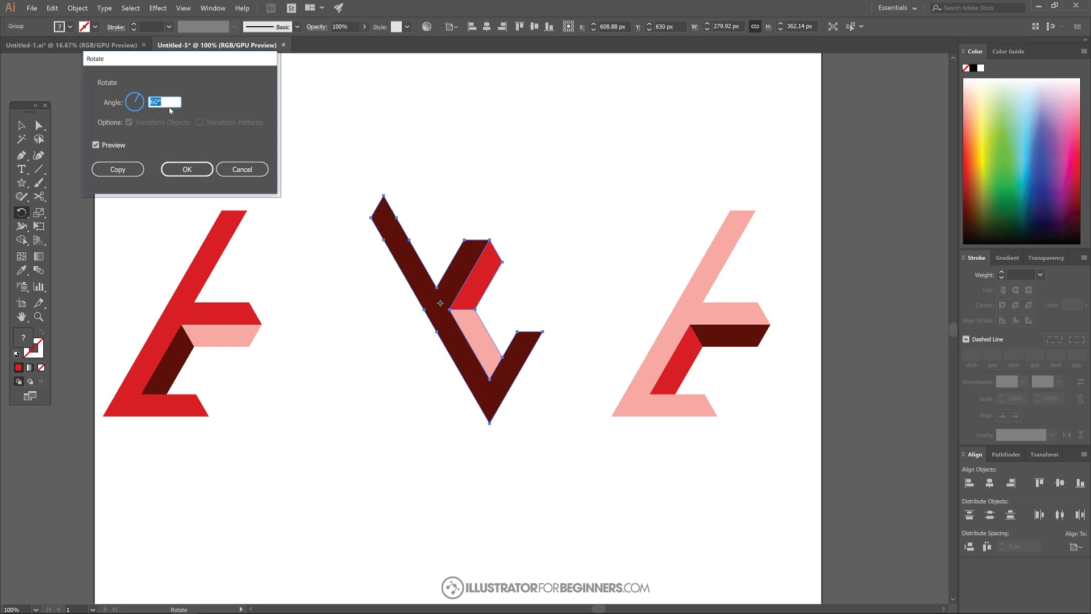
text(120)
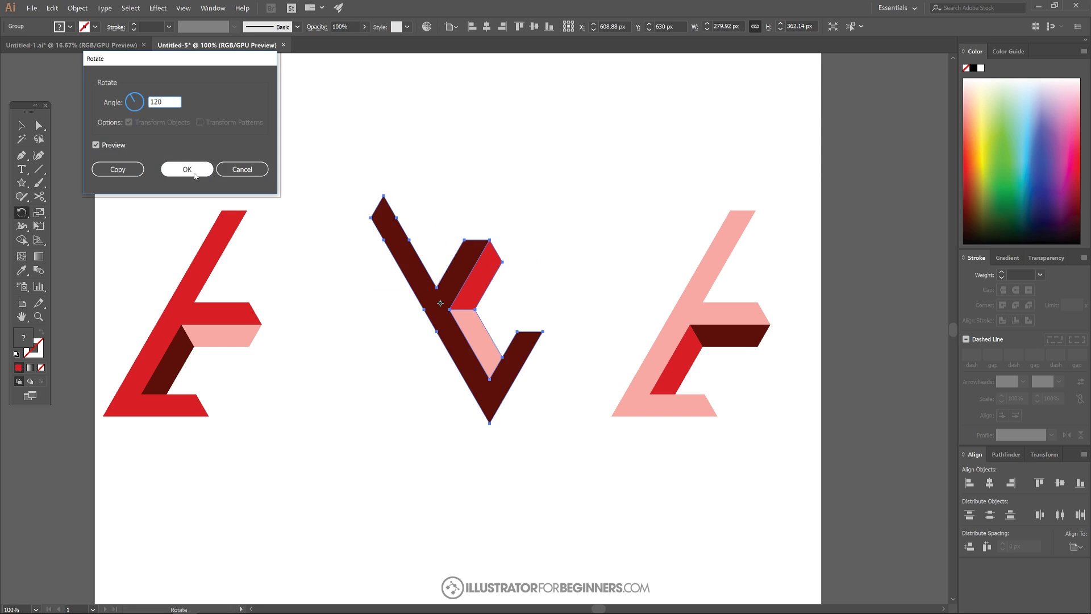
click(196, 171)
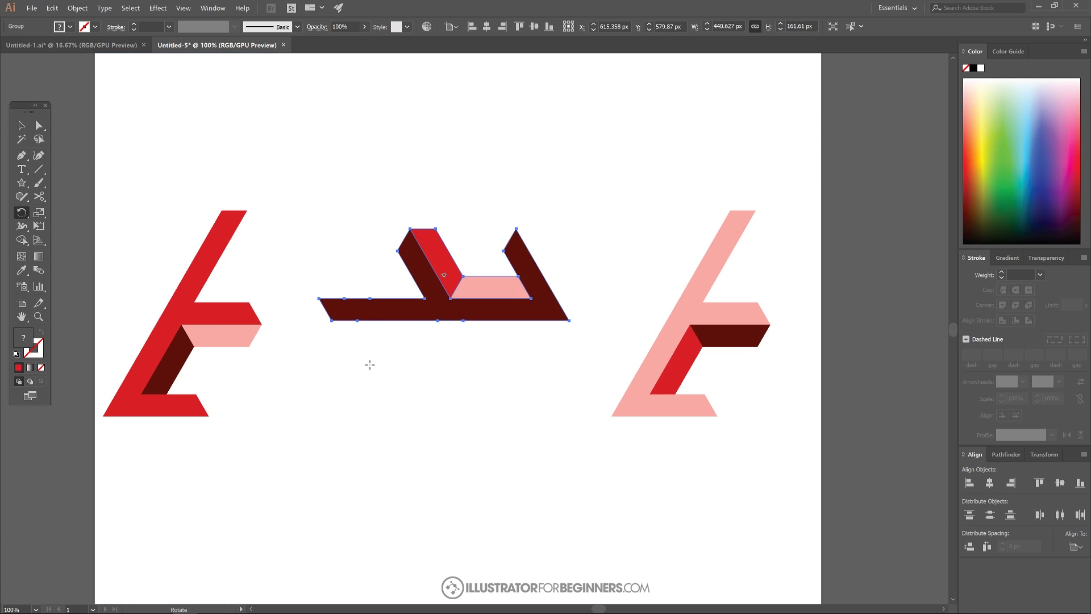
key(ctrl)
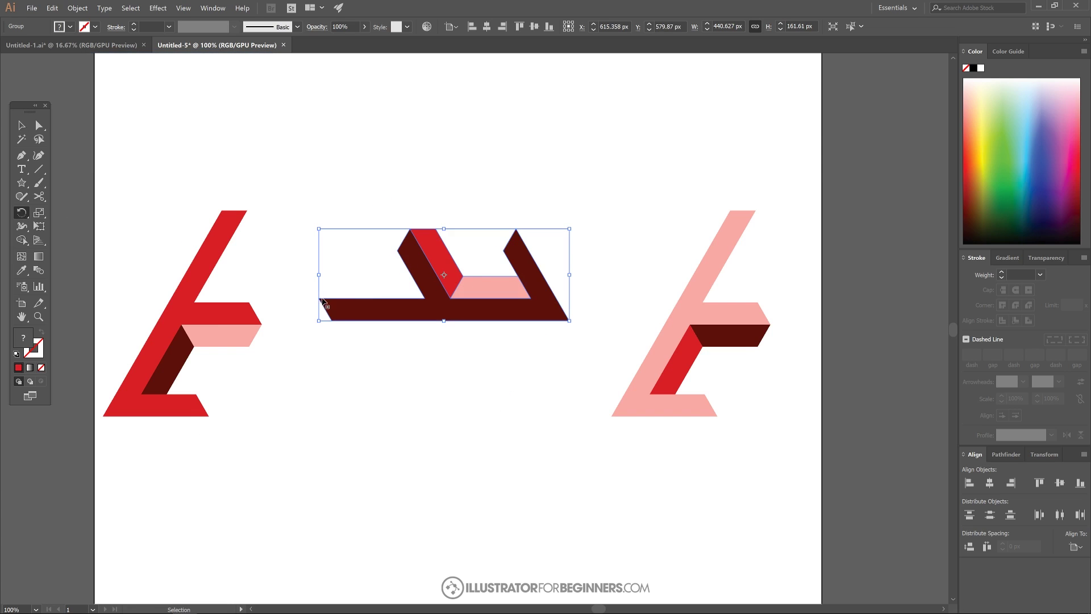
drag(442, 303, 370, 332)
key(ctrl+z)
Move the rotated maroon figure so the outer tip of its long bar meets the red figure's lower-left corner
click(21, 125)
key(ctrl)
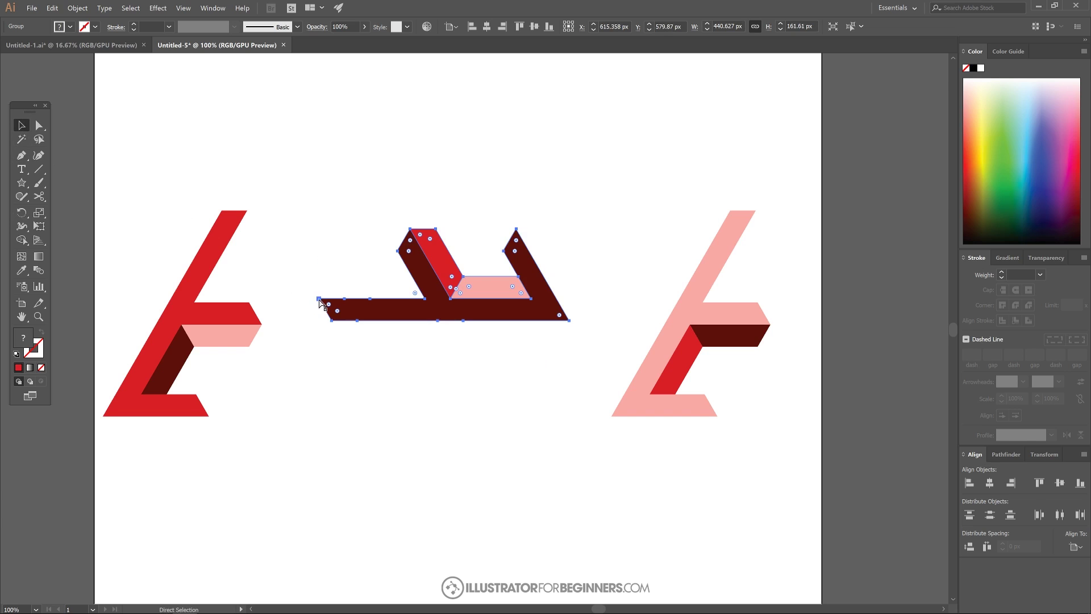
drag(318, 302, 104, 421)
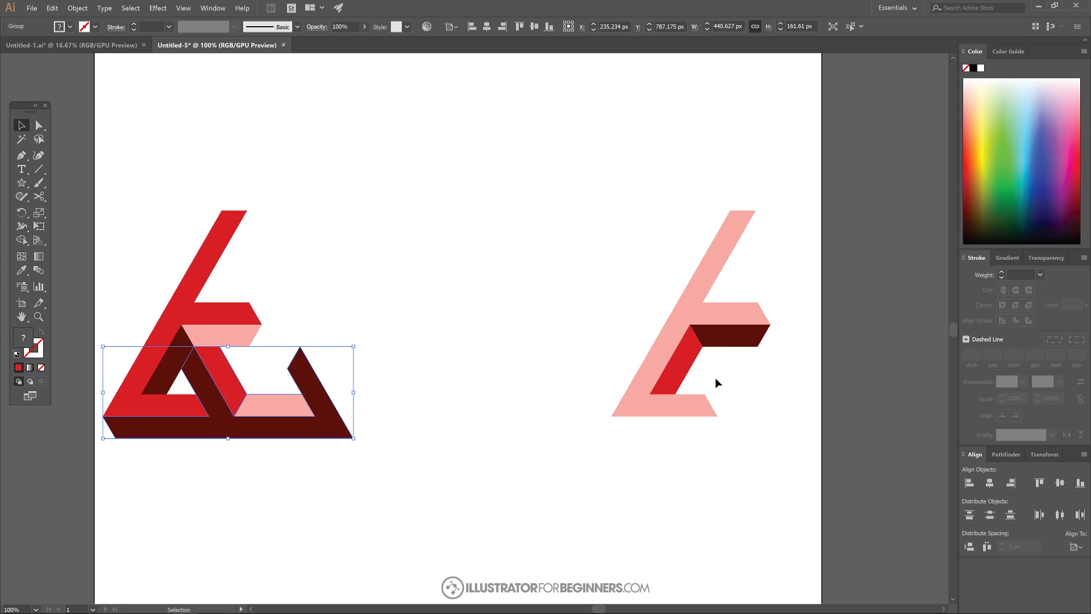
Rotate the grouped light pink figure by 240°
click(683, 359)
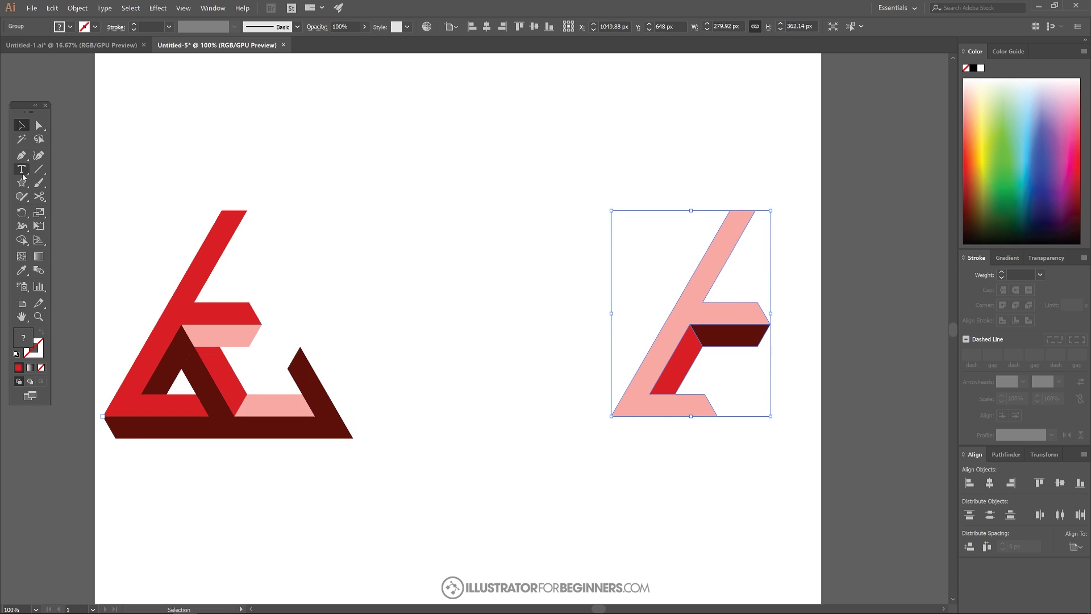
double_click(22, 213)
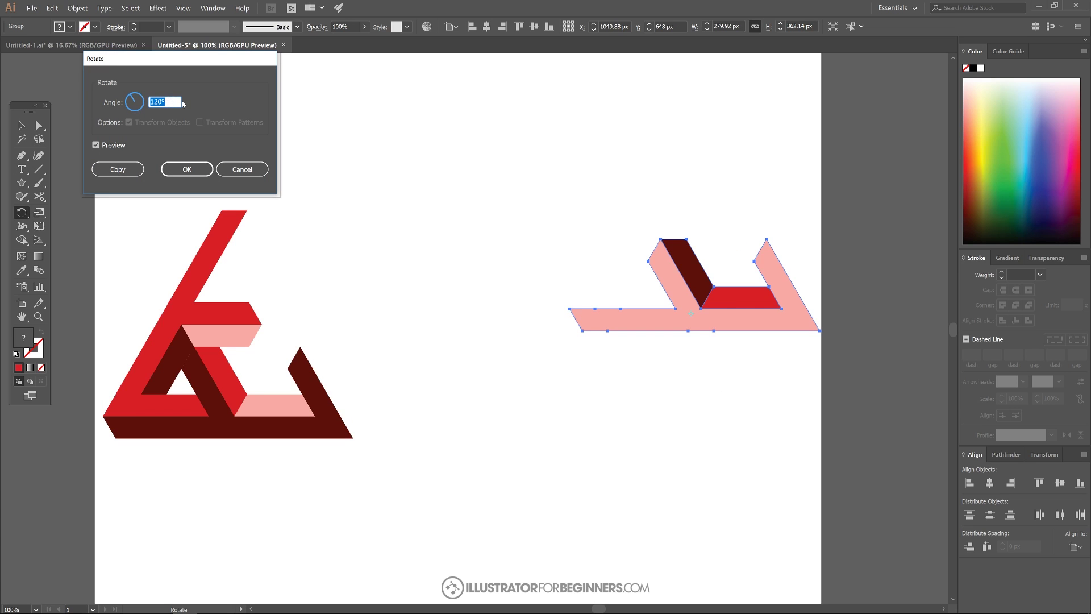
text(240)
click(199, 169)
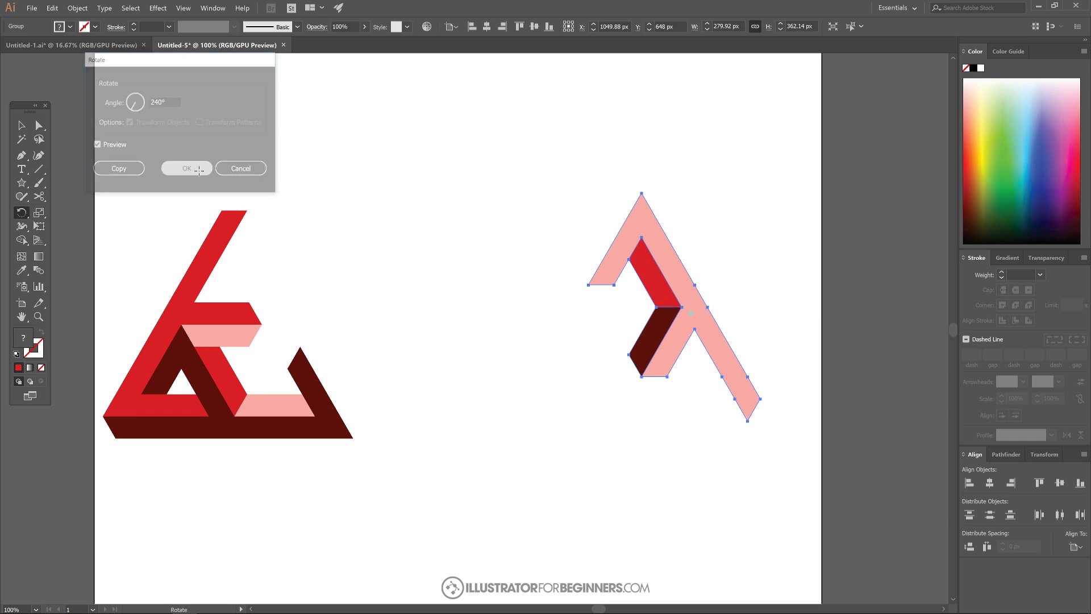
Move the rotated pink figure so its apex meets the upper-right corner of the red slanted bar, closing the triangle
click(21, 126)
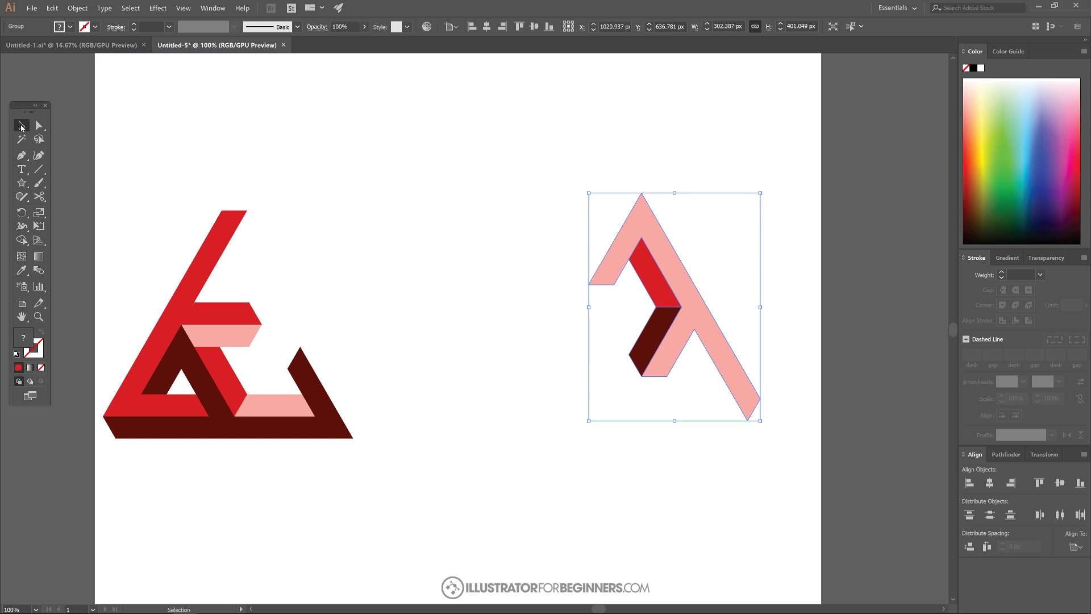
key(a)
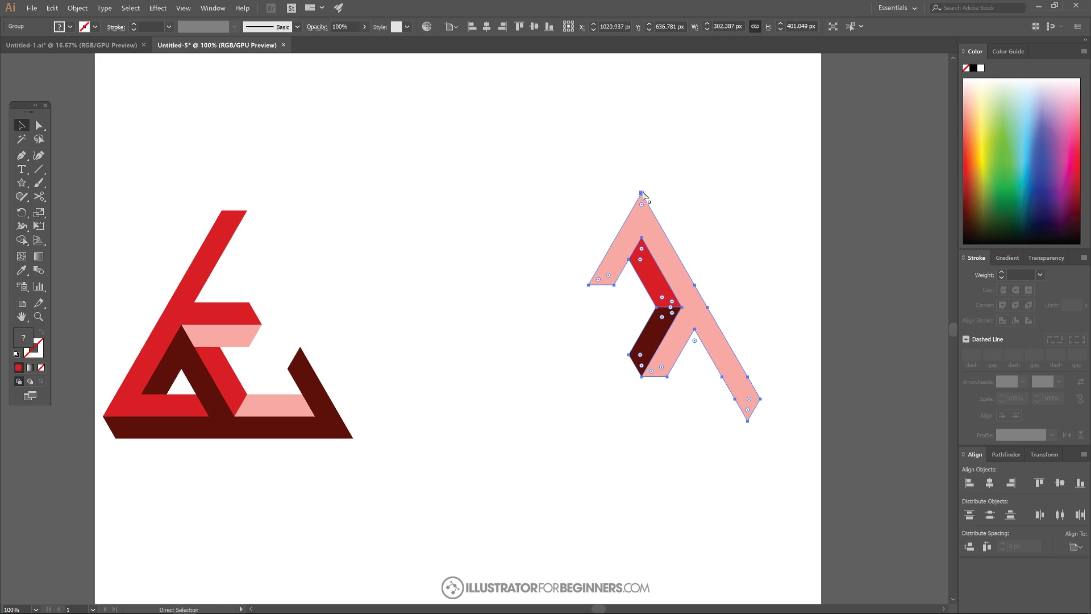
drag(644, 196, 246, 211)
Move the complete three-colored triangle to the middle of the artboard and deselect it
drag(440, 482, 106, 182)
drag(238, 402, 472, 387)
click(500, 517)
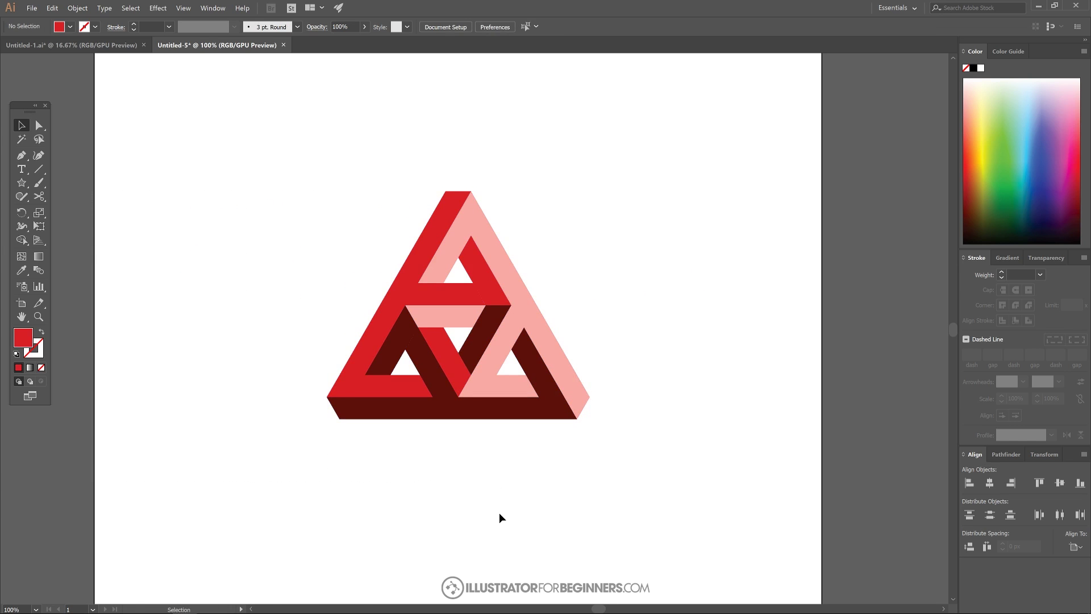